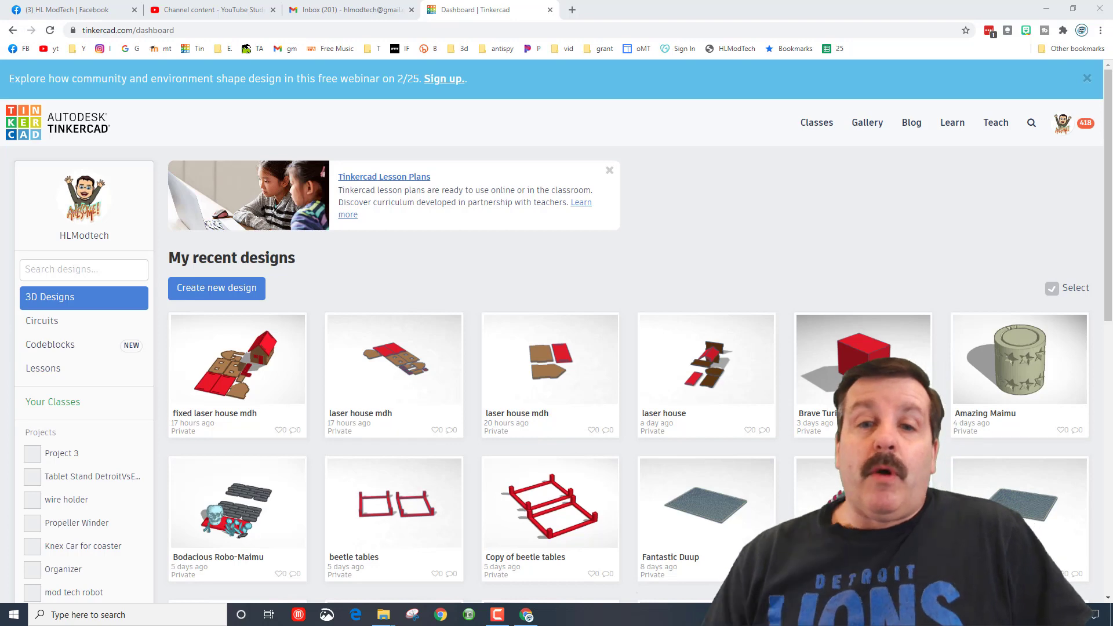
Open the fixed laser house mdh design in Tinkercad and delete the lower red roof panel
mouse_move(196, 342)
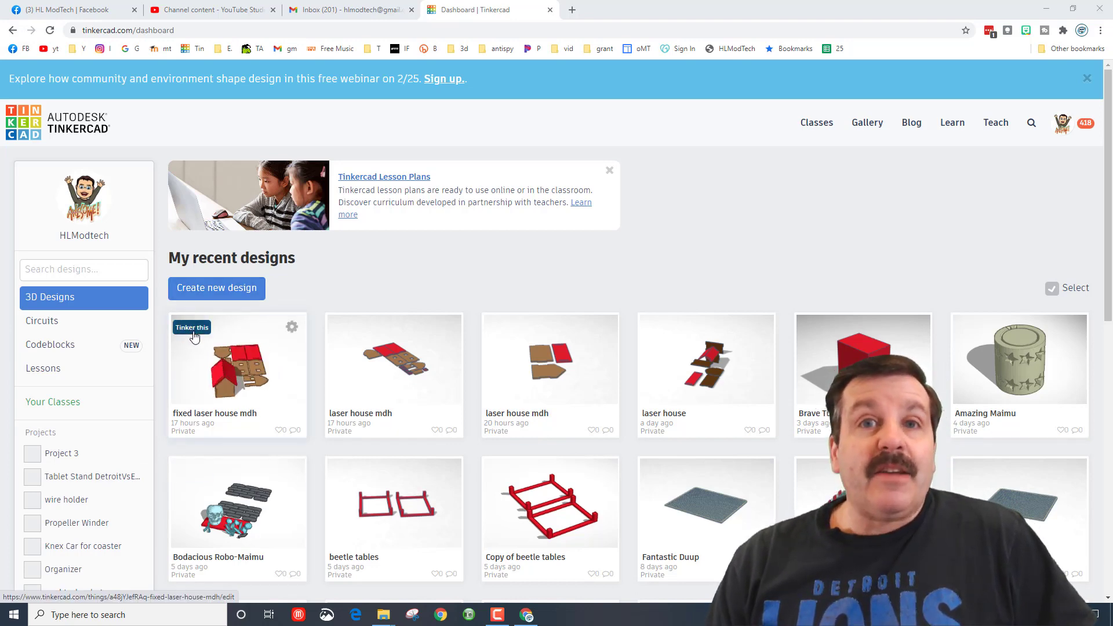
left_click(193, 328)
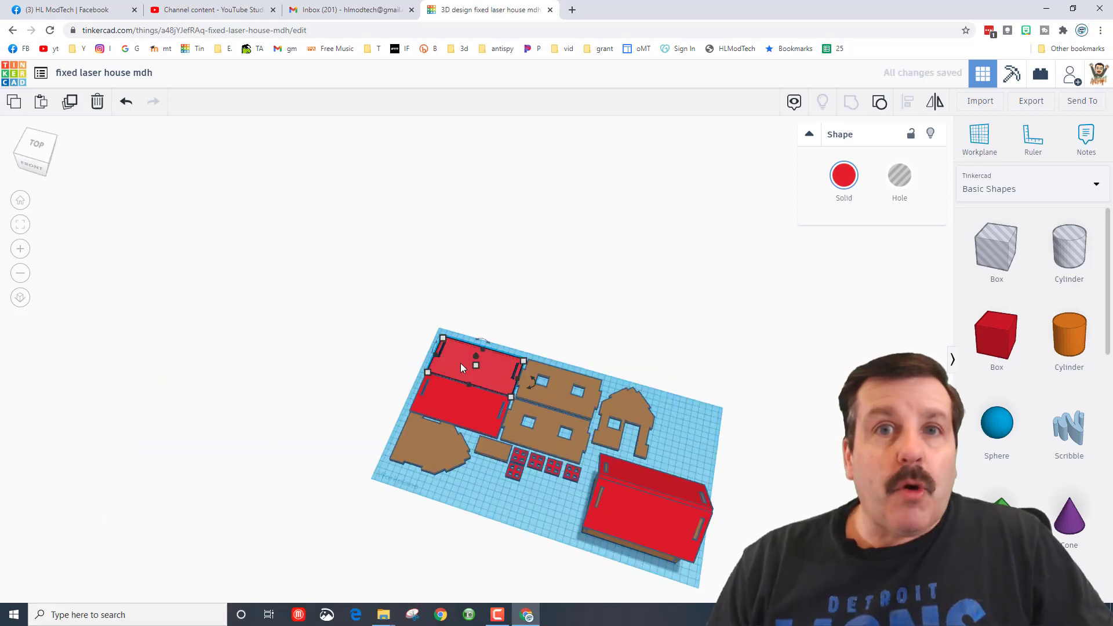
left_click(22, 226)
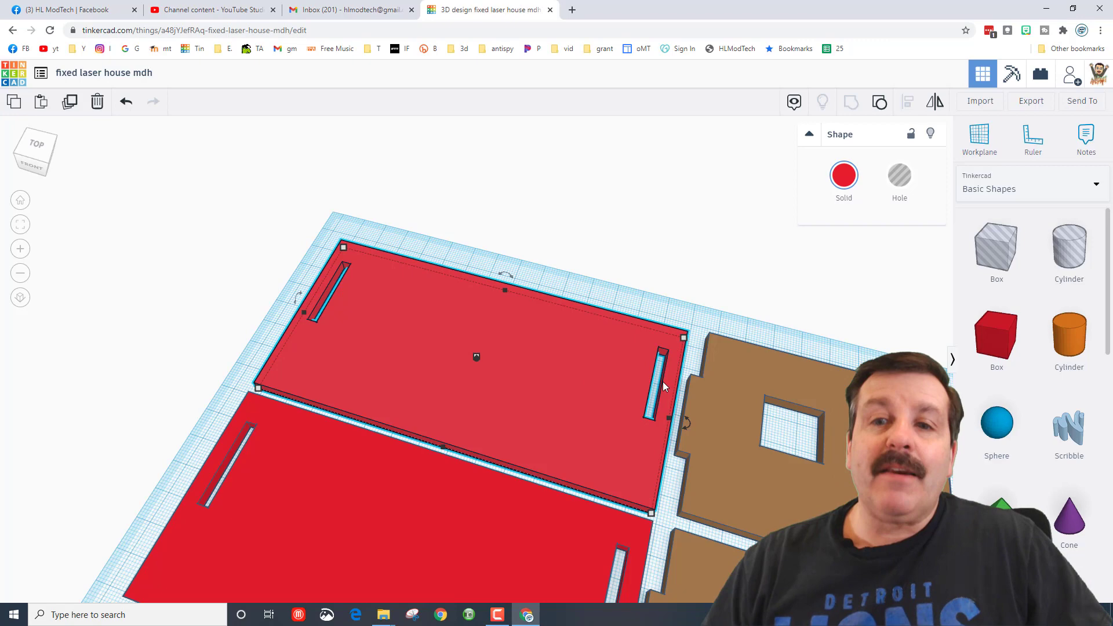
left_click(383, 535)
key("f")
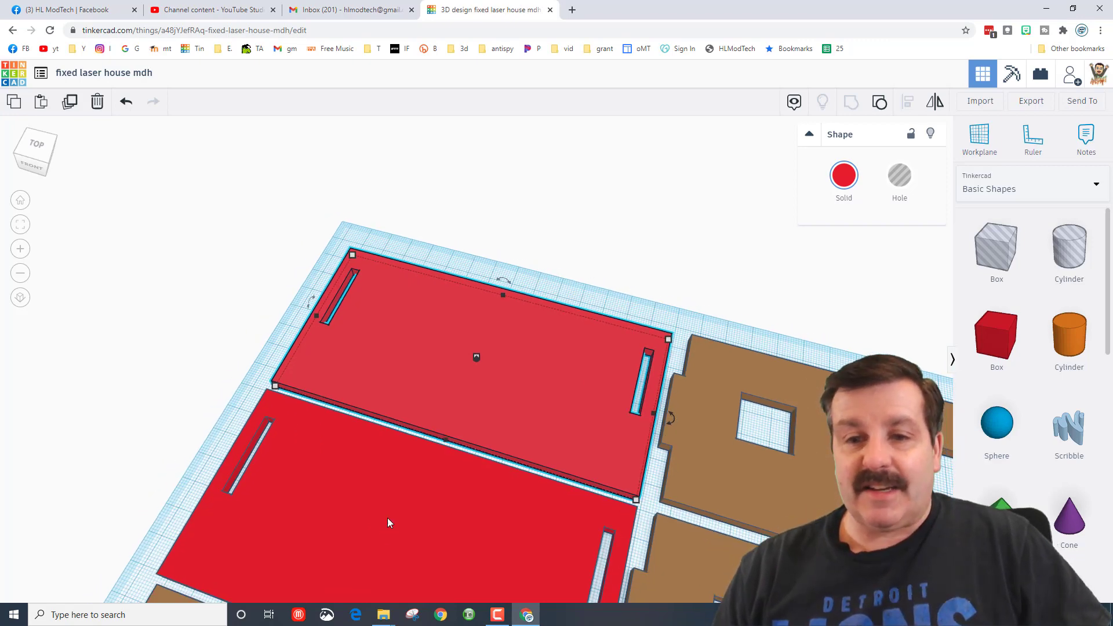
key("Delete")
Ungroup the upper red roof panel twice so its slots become separate holes
left_click(427, 369)
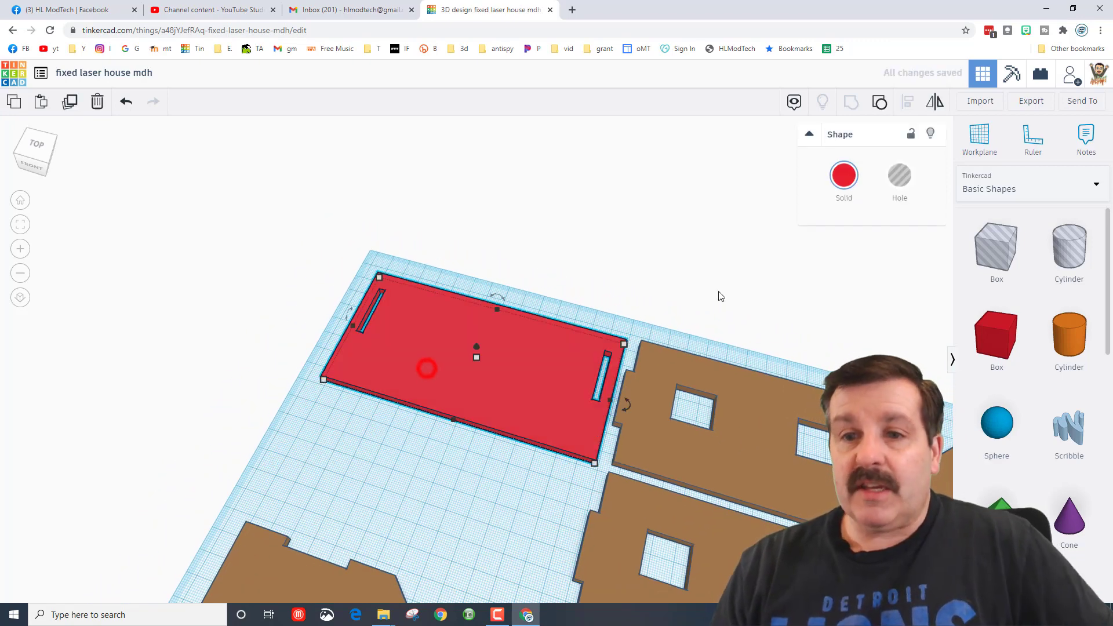
left_click(881, 102)
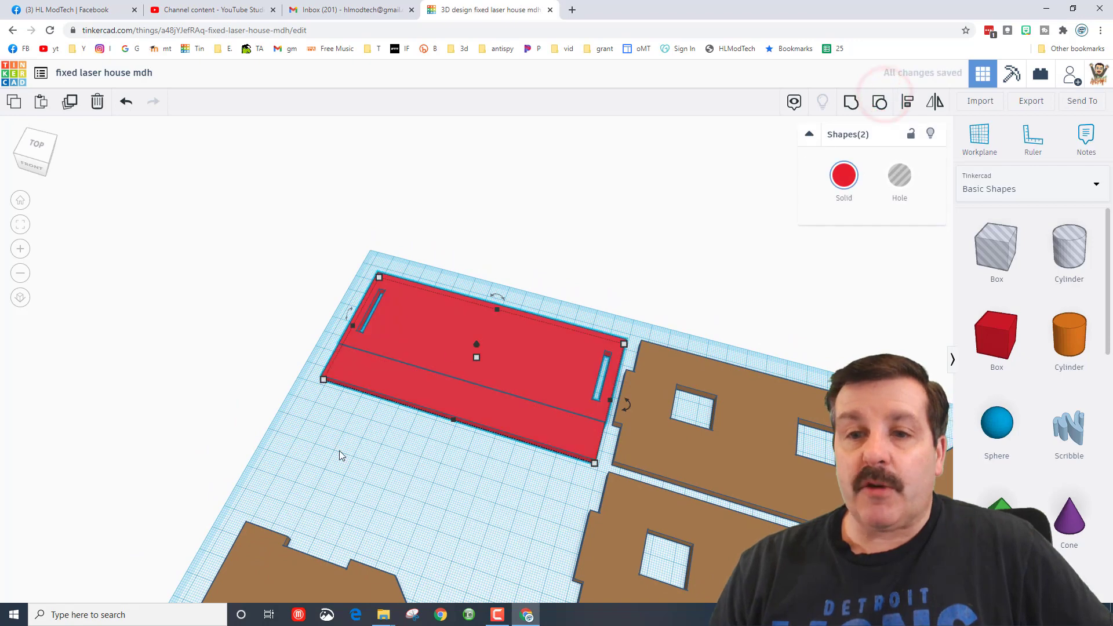
left_click(339, 451)
left_click(399, 335)
left_click(880, 101)
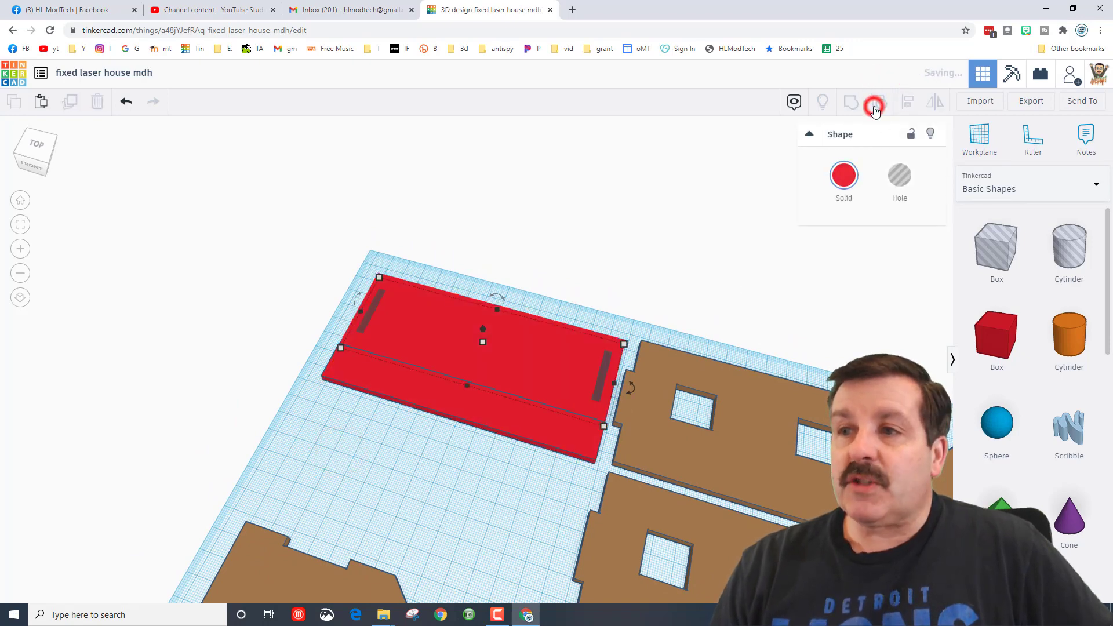
left_click(419, 456)
Nudge the left slot hole one step right along the panel's short edge
right_click_drag(405, 469, 322, 410)
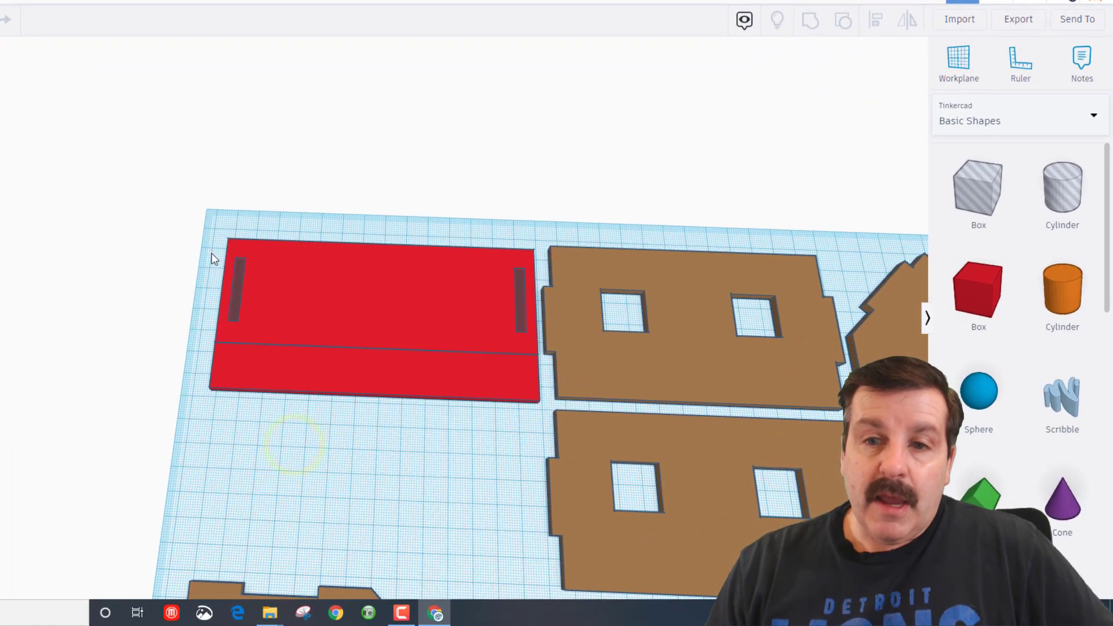
left_click_drag(212, 253, 260, 309)
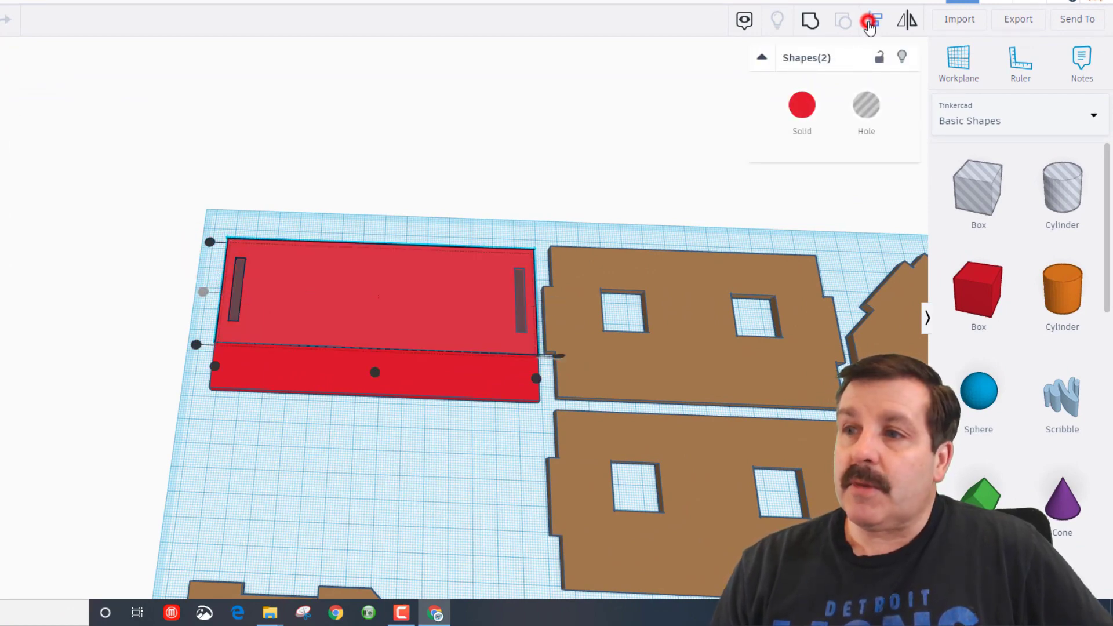
left_click(210, 367)
left_click(167, 293)
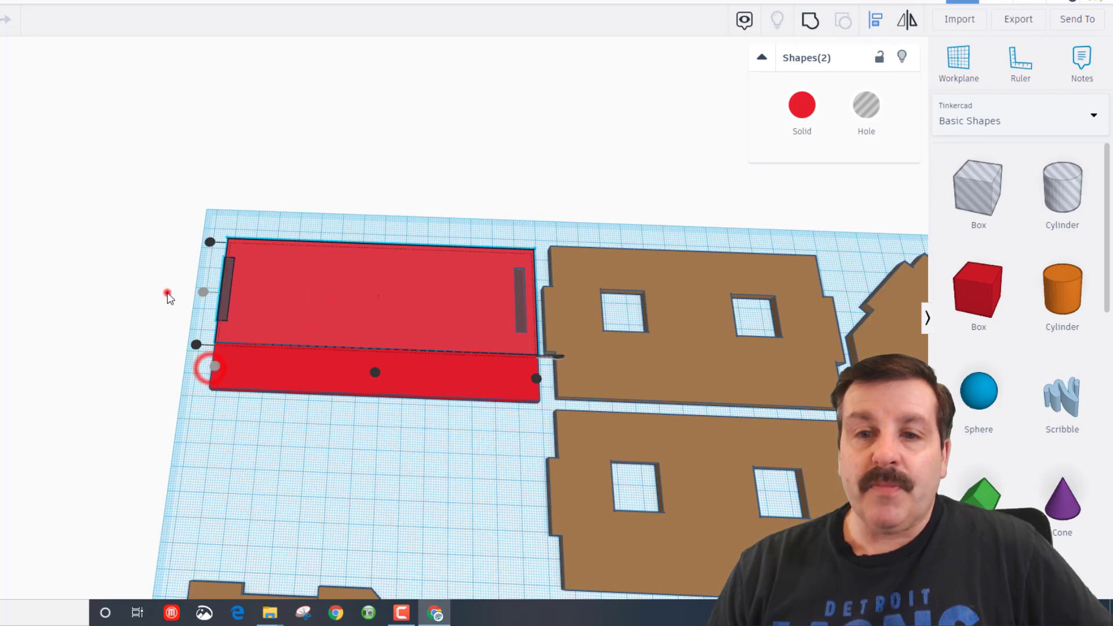
left_click(226, 300)
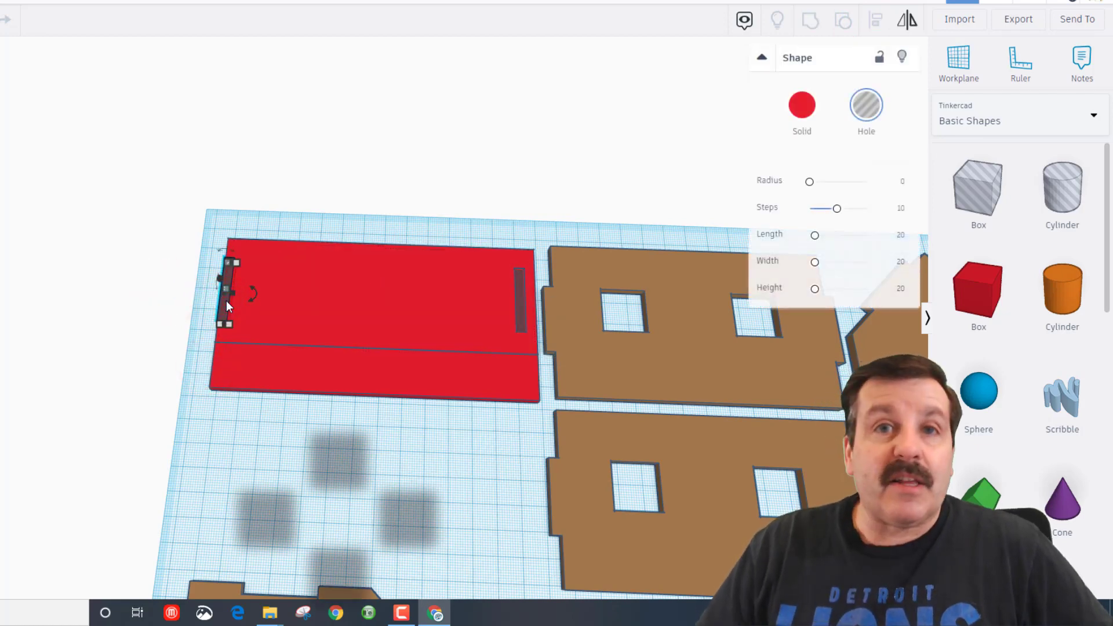
key("Right")
key("Right")
key("Right")
key("Right")
key("Right")
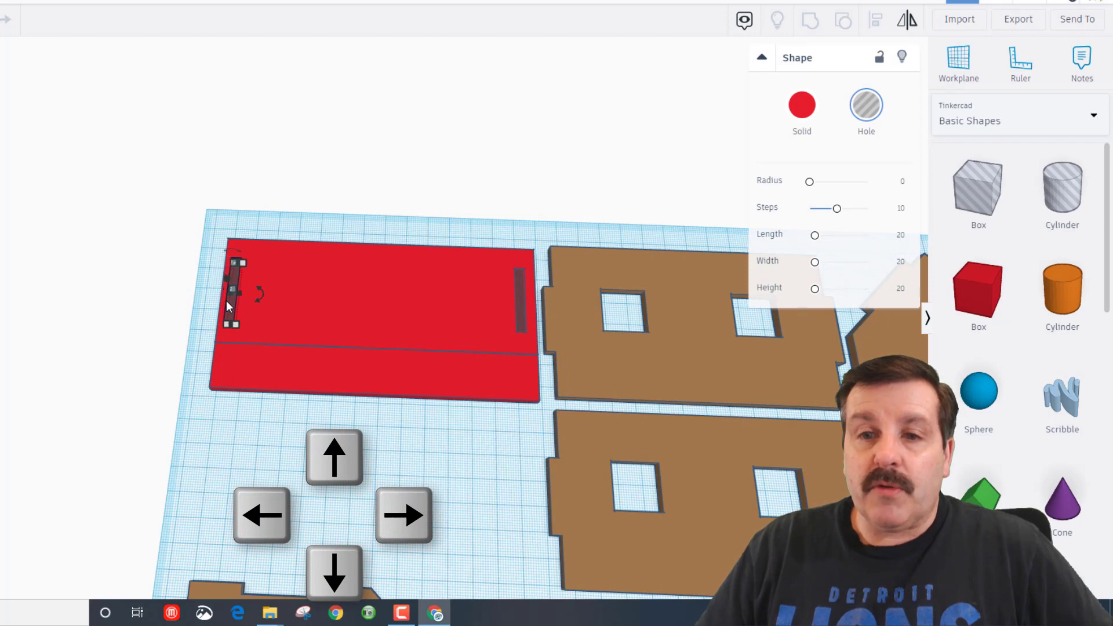
left_click(517, 215)
Align the right slot to the panel's right edge, nudge it inward, and group everything
left_click(524, 297)
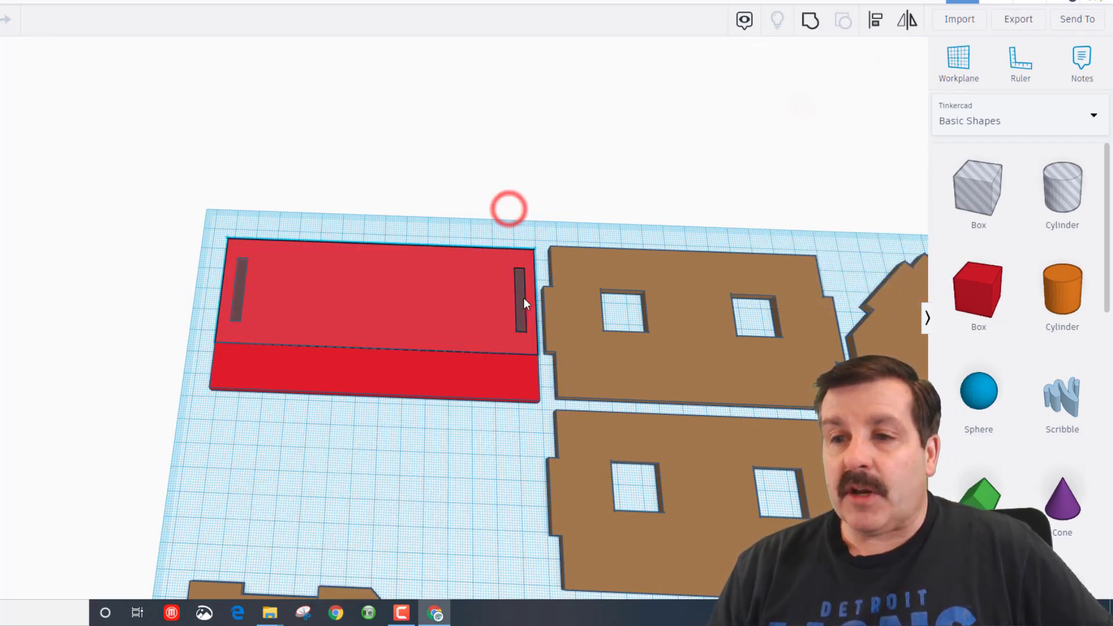
left_click(878, 22)
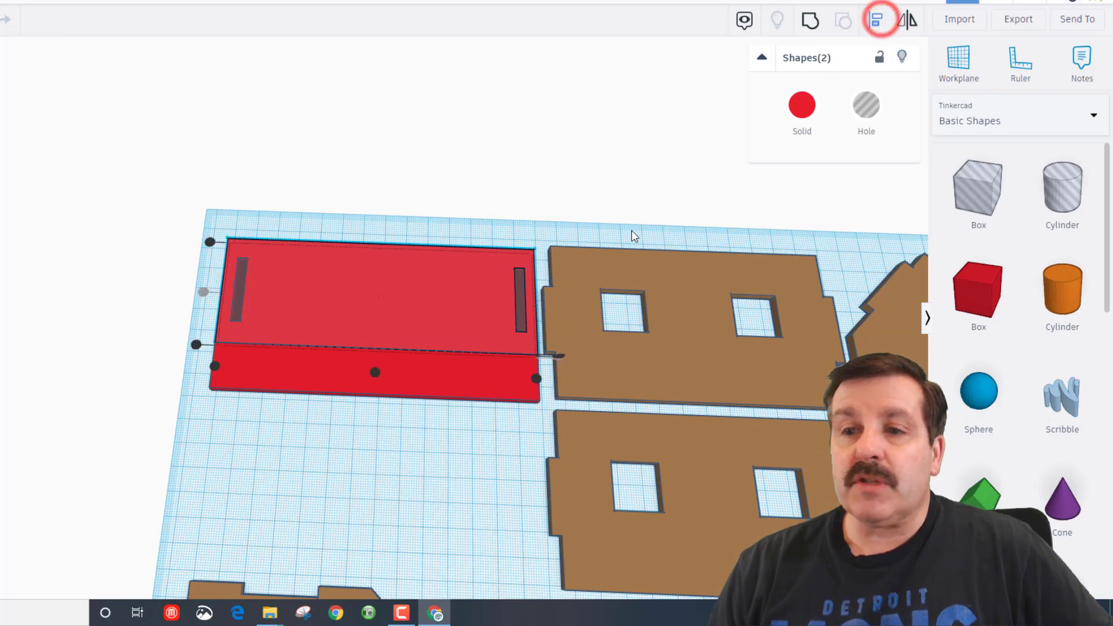
left_click(534, 380)
left_click(519, 229)
left_click(530, 302)
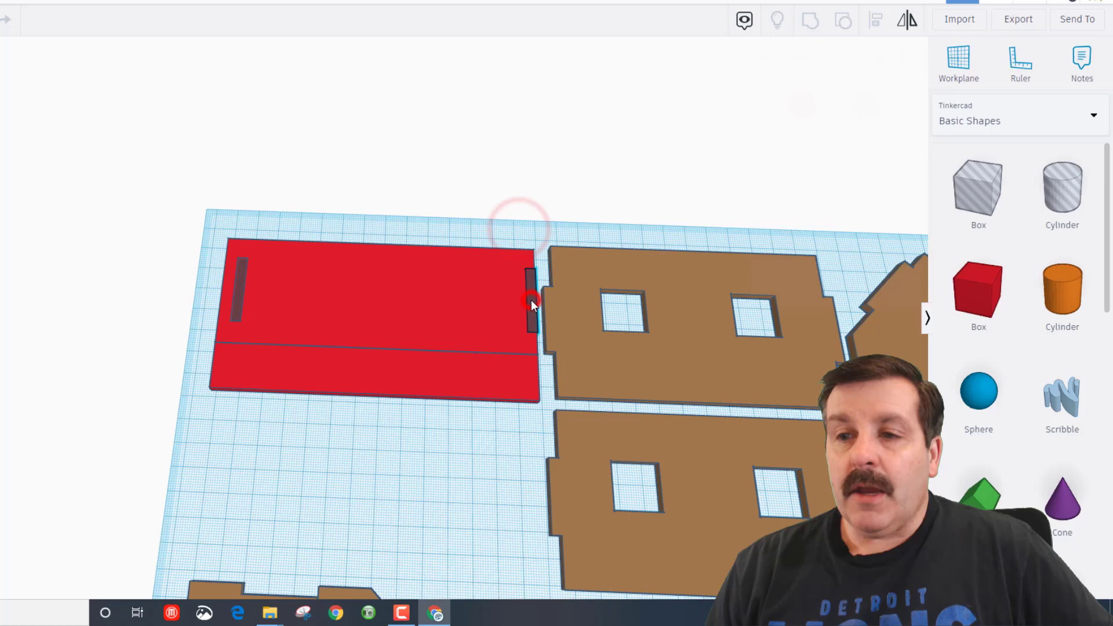
key("Left")
key("Left")
key("Left")
key("Left")
key("Left")
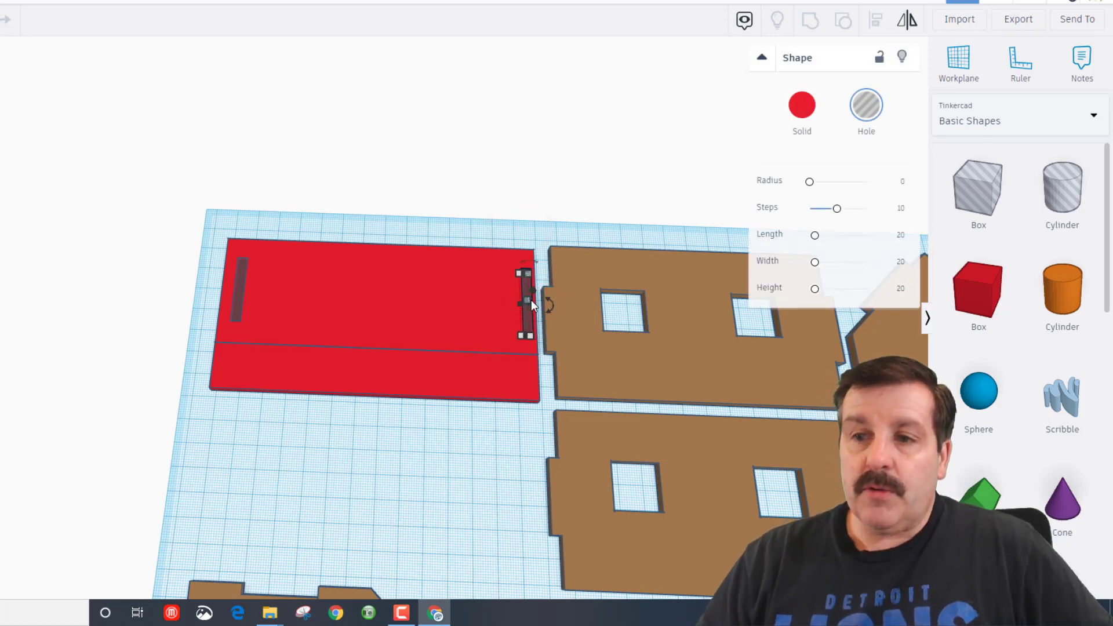
left_click_drag(217, 194, 523, 418)
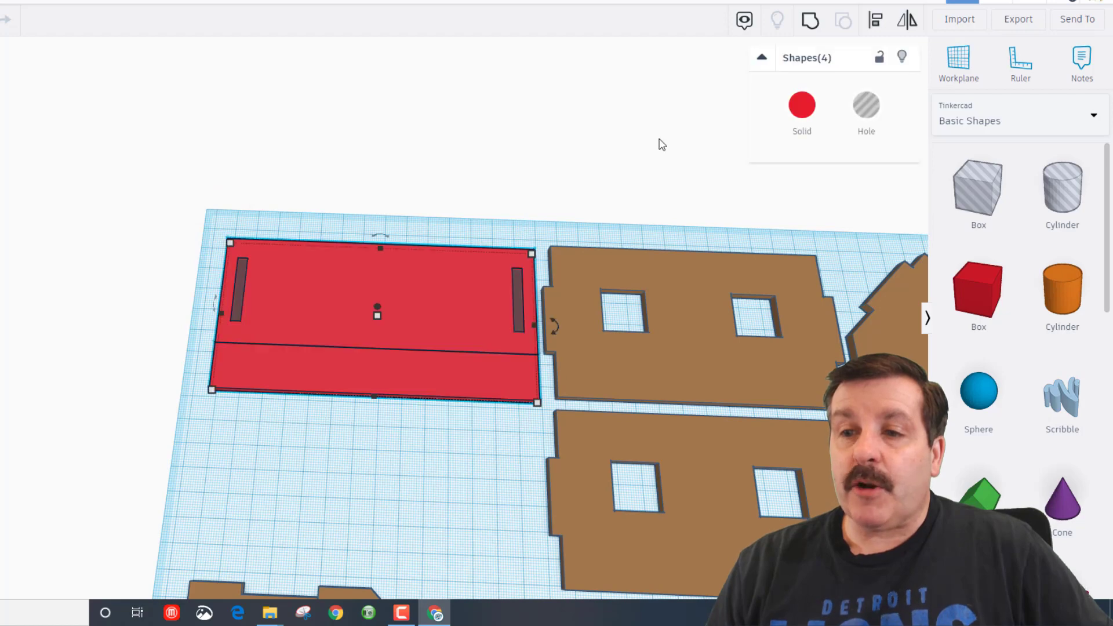
left_click(811, 27)
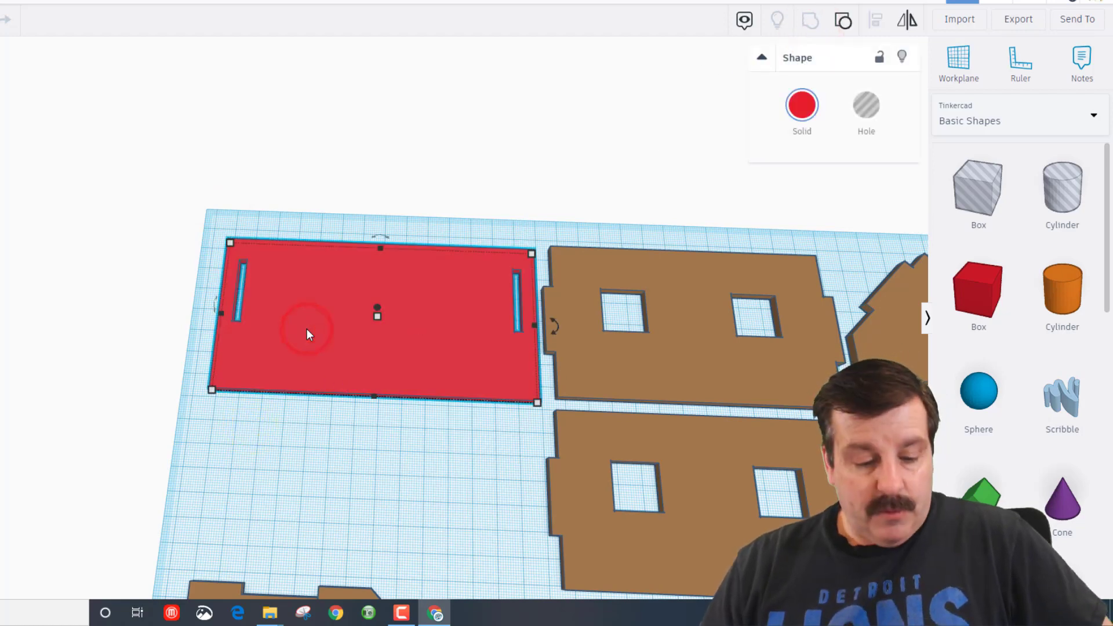
Duplicate the red roof panel below the original and hide the assembled house
key("ctrl+d")
key("Down")
key("Down")
key("Down")
key("Down")
key("Down")
key("Down")
key("Down")
key("Down")
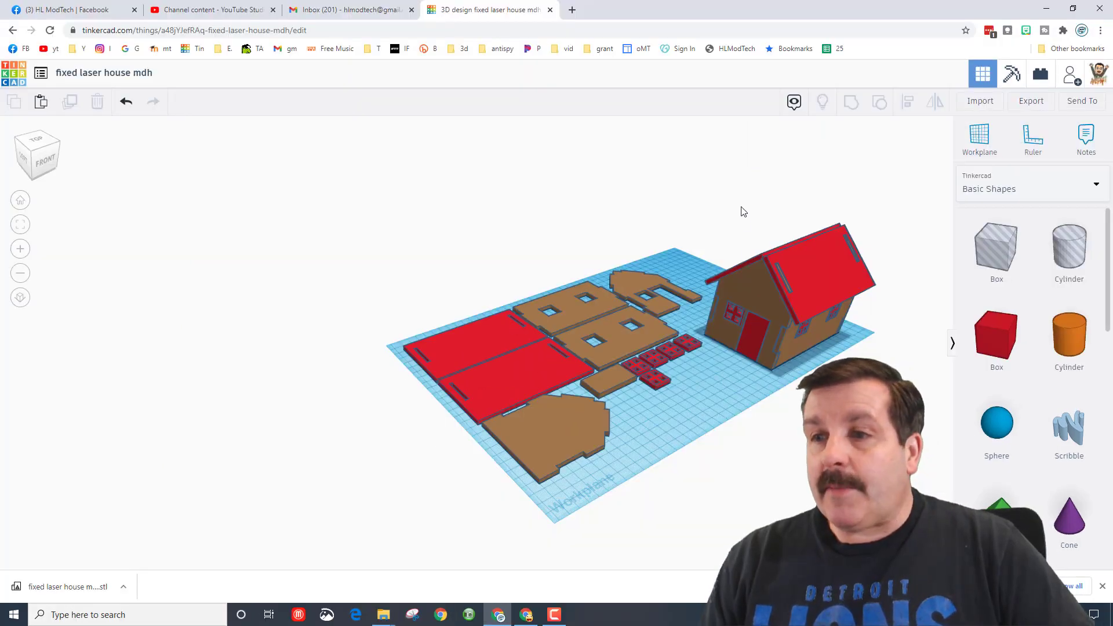
left_click_drag(788, 347, 887, 388)
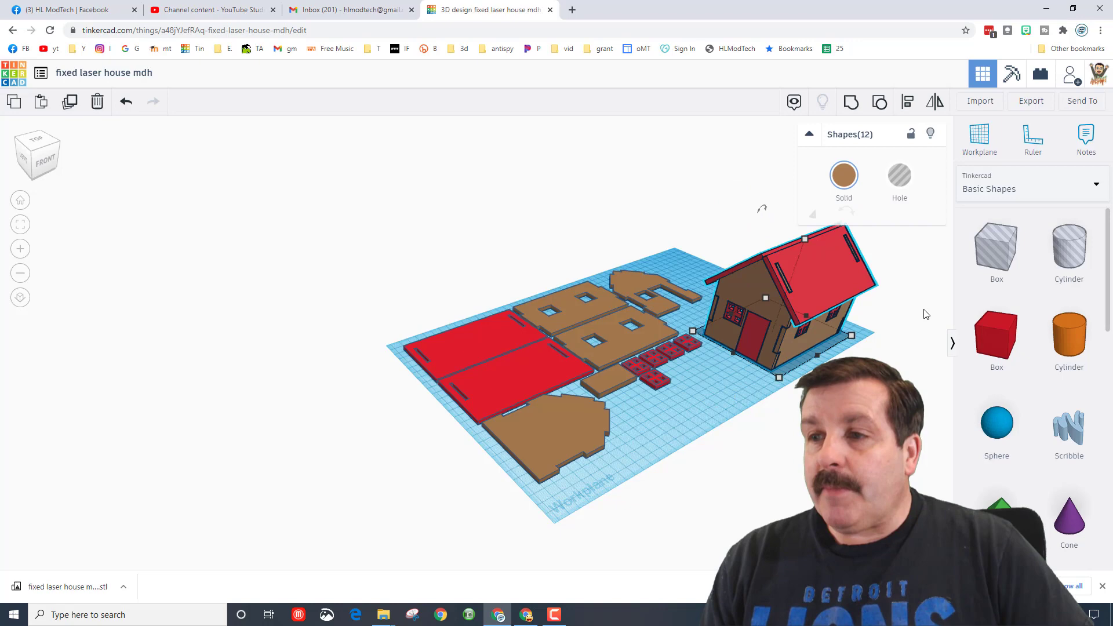
left_click(930, 134)
From a top-down view, select the 12 flat pieces and bring up export options
right_click_drag(783, 368, 735, 487)
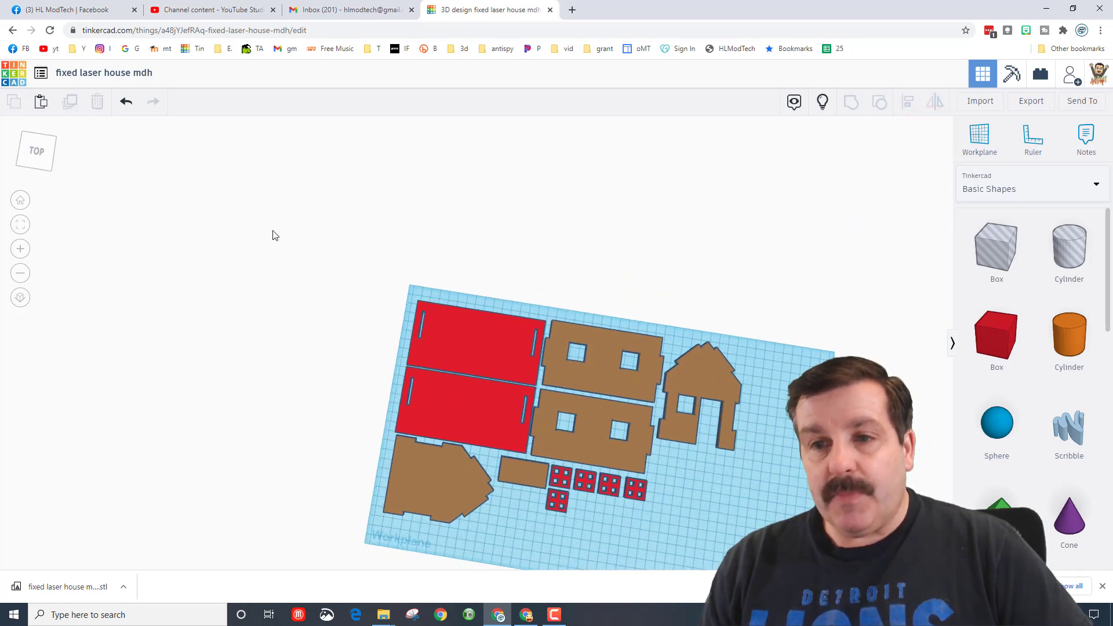
left_click_drag(454, 460, 782, 571)
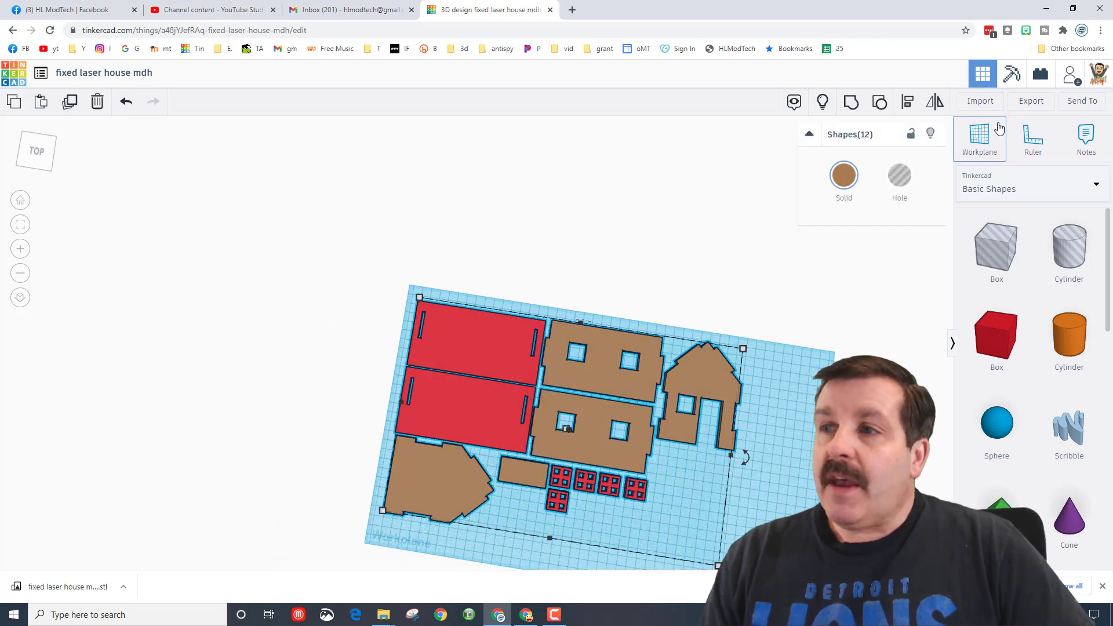
left_click(1032, 102)
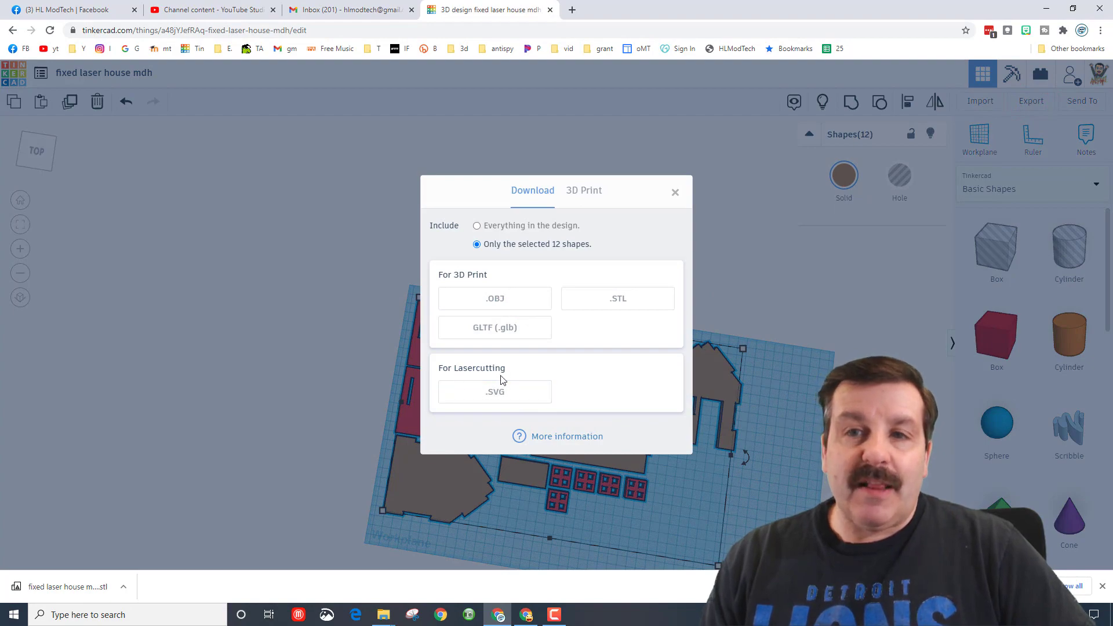
Save the selected pieces as the SVG file 'fixed laser house mdh'
left_click(494, 394)
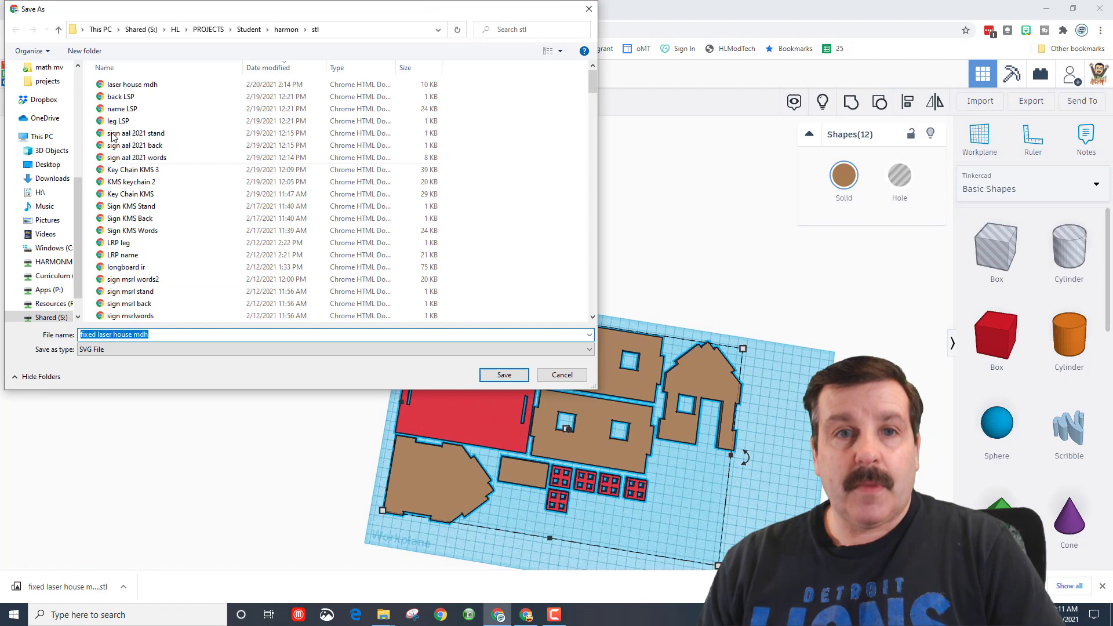
left_click_drag(77, 284, 75, 215)
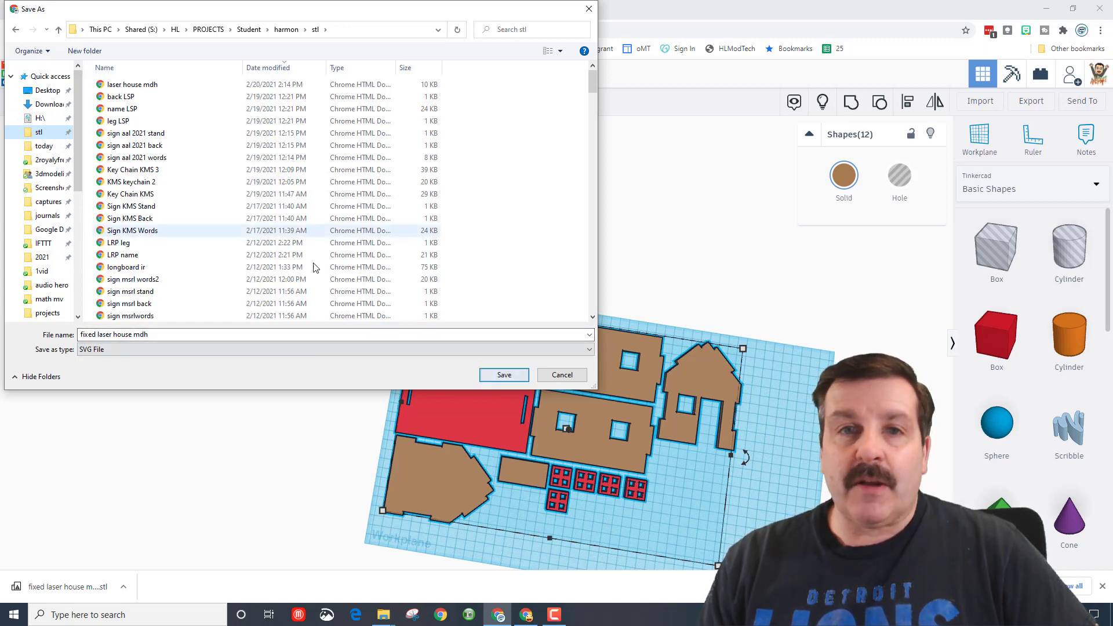
left_click(504, 375)
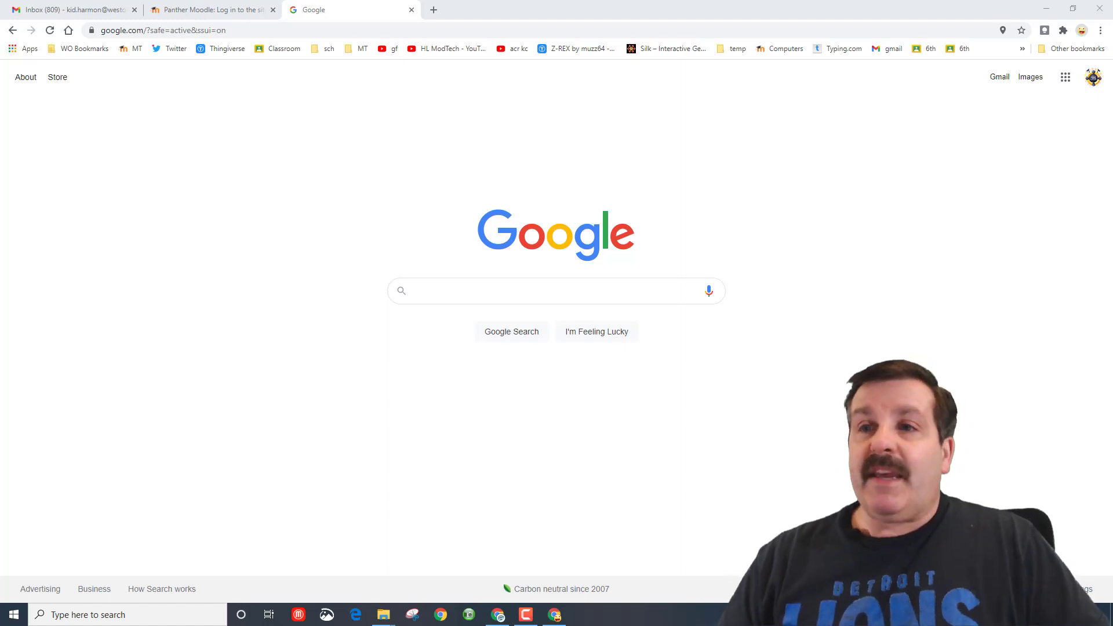
Sign in to Glowforge from the bookmarked sign-in page and choose Create on the dashboard
left_click(306, 92)
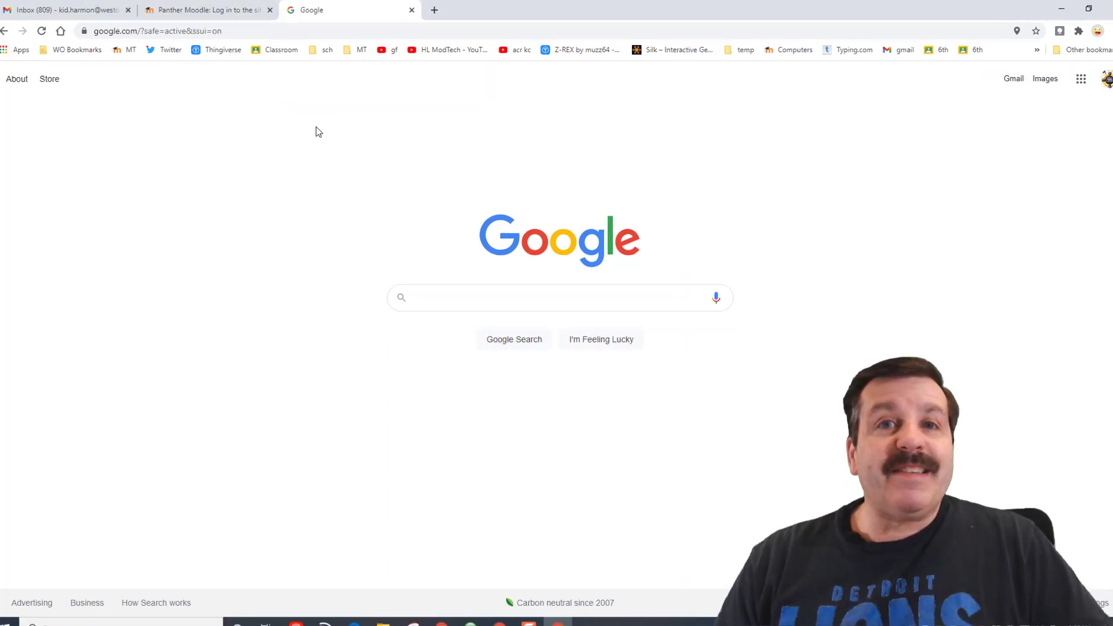
left_click(339, 70)
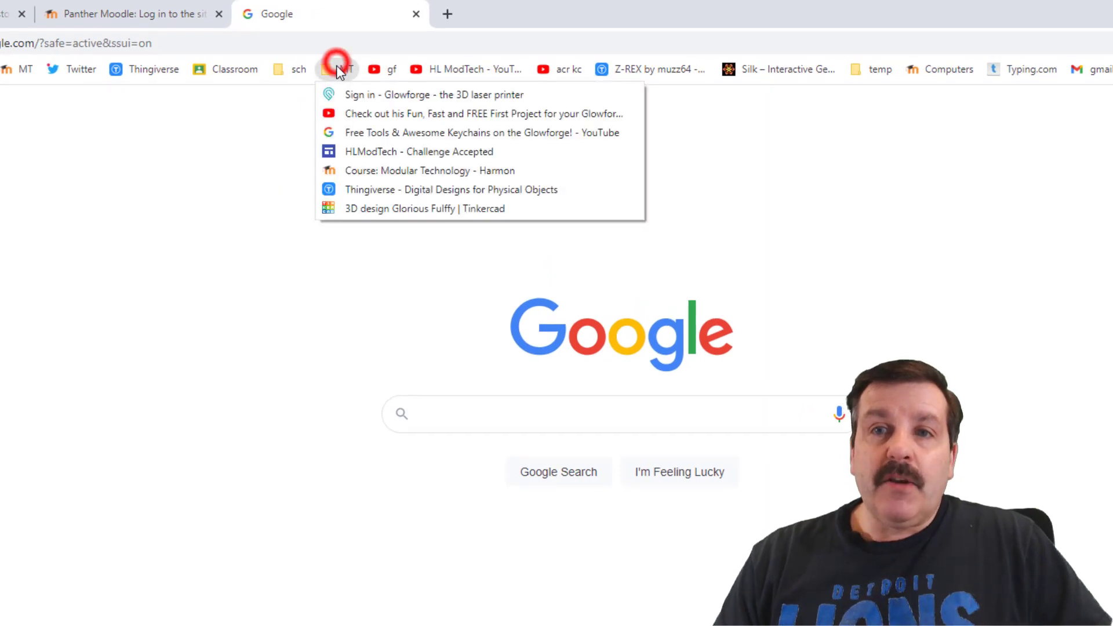
left_click(353, 95)
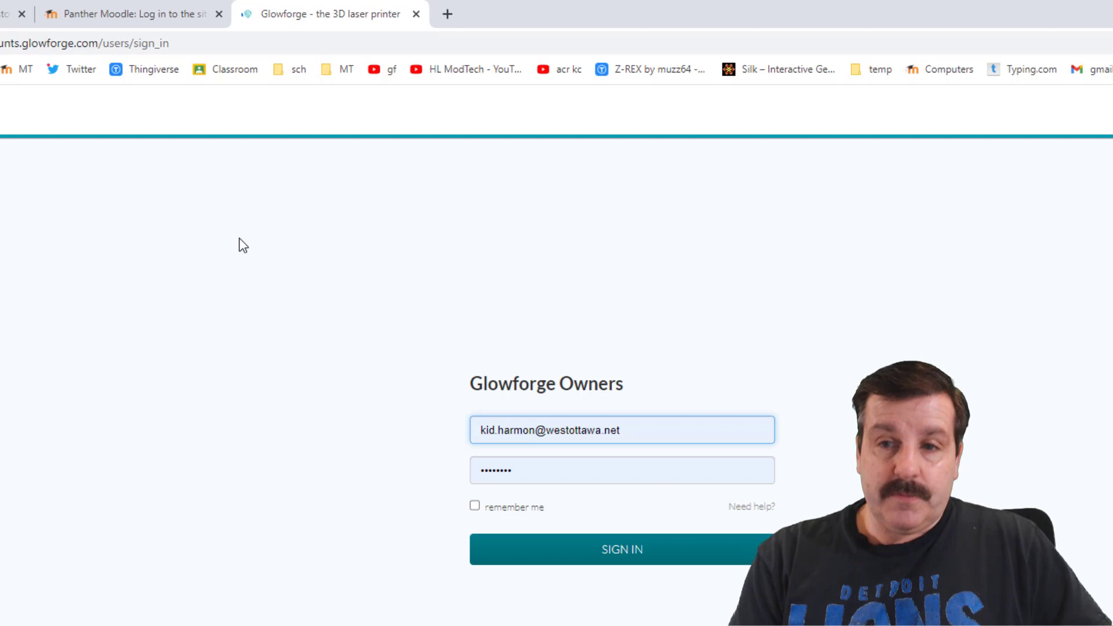
left_click(618, 550)
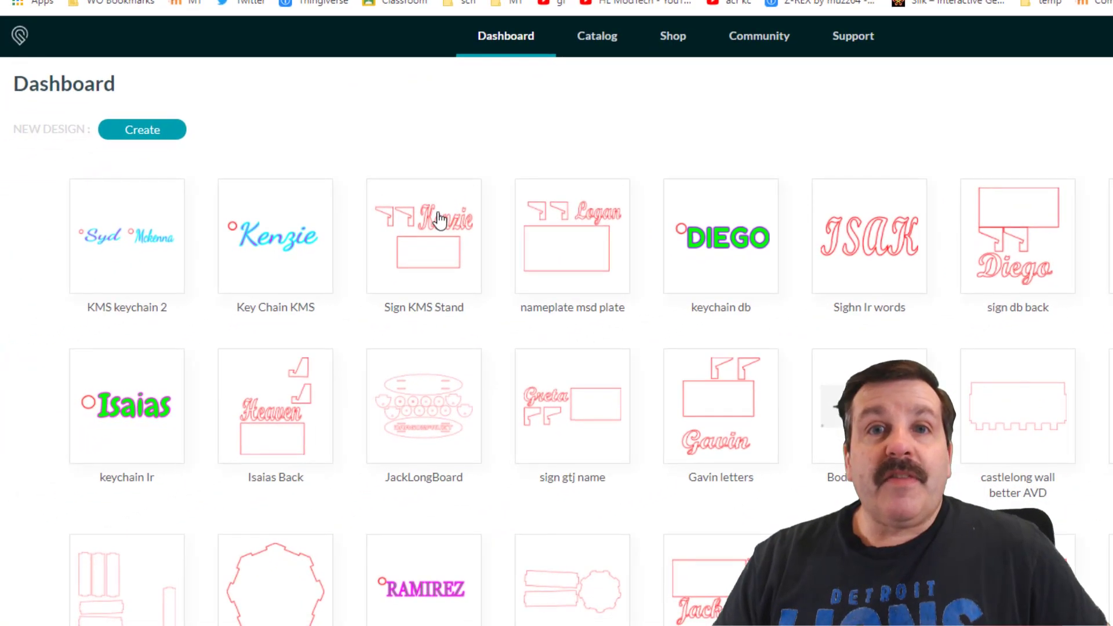
left_click(128, 130)
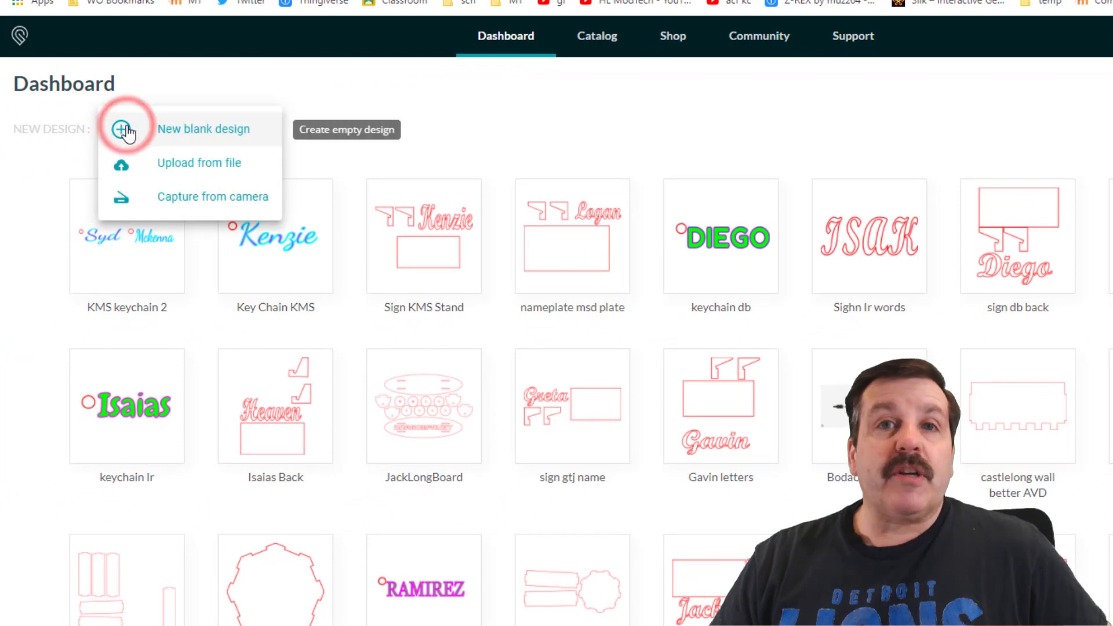
Upload the laser house file from the stl folder and show its cut settings
left_click(222, 164)
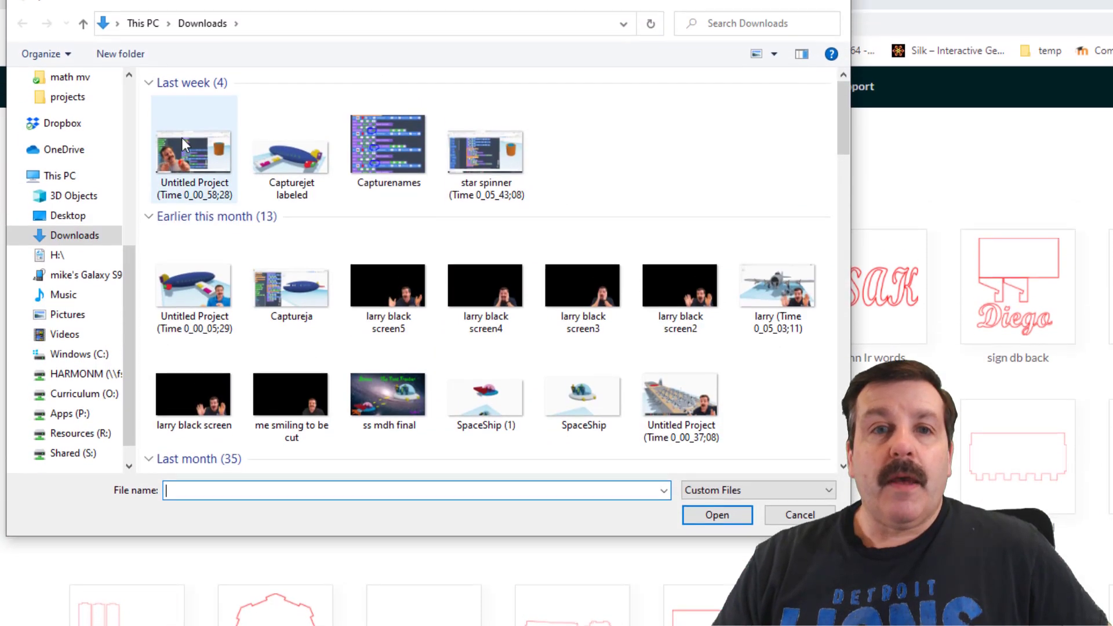
scroll(129, 305, "up", 6)
left_click(69, 170)
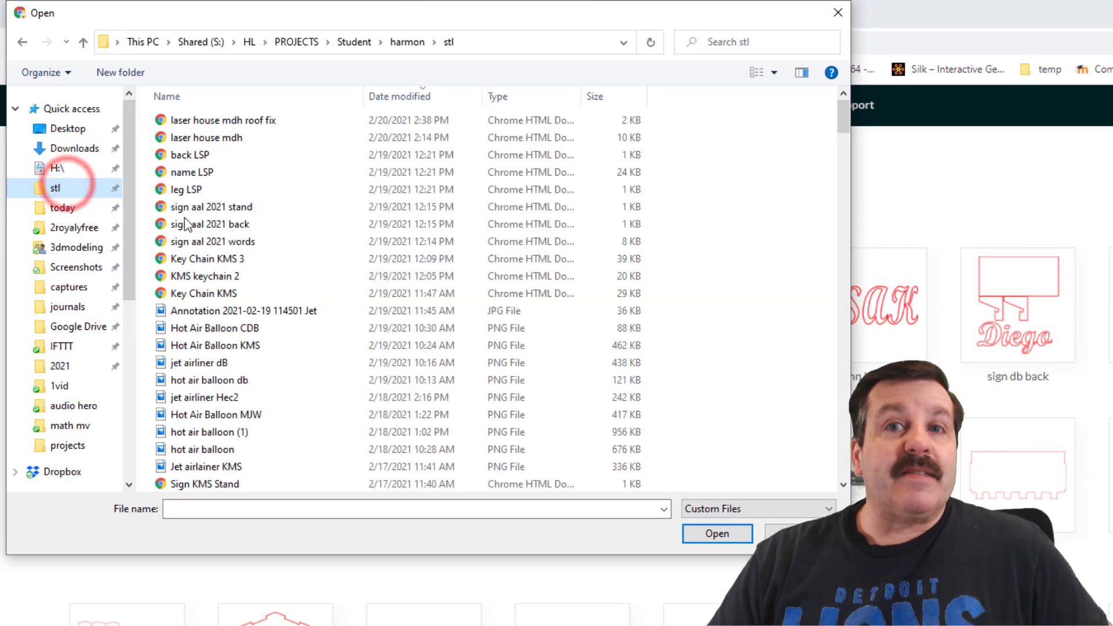
left_click(232, 121)
left_click(701, 534)
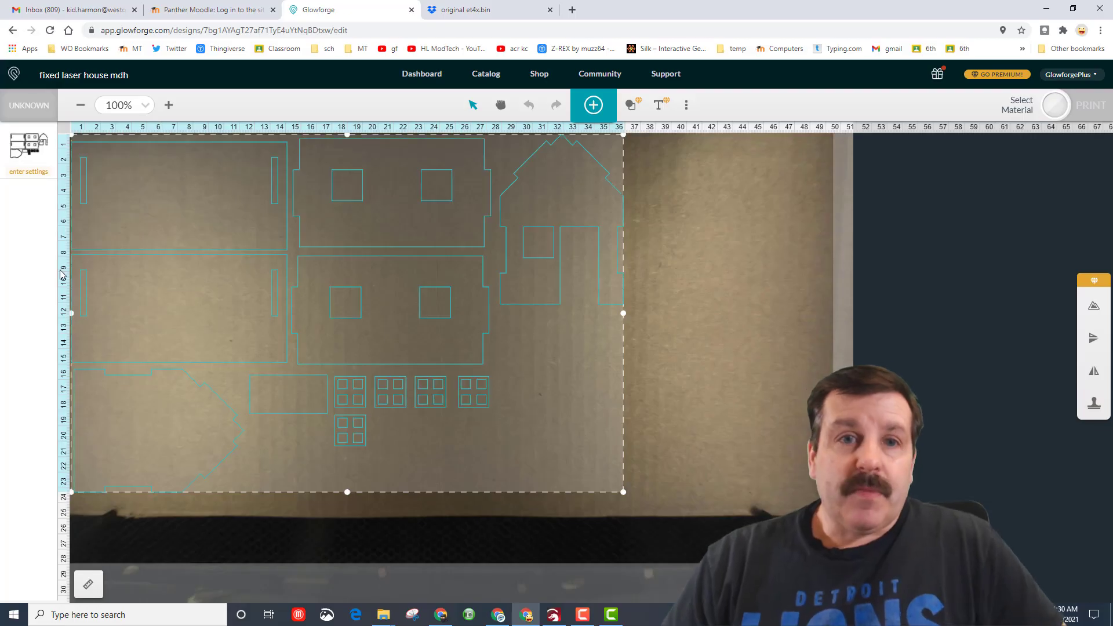
left_click(32, 172)
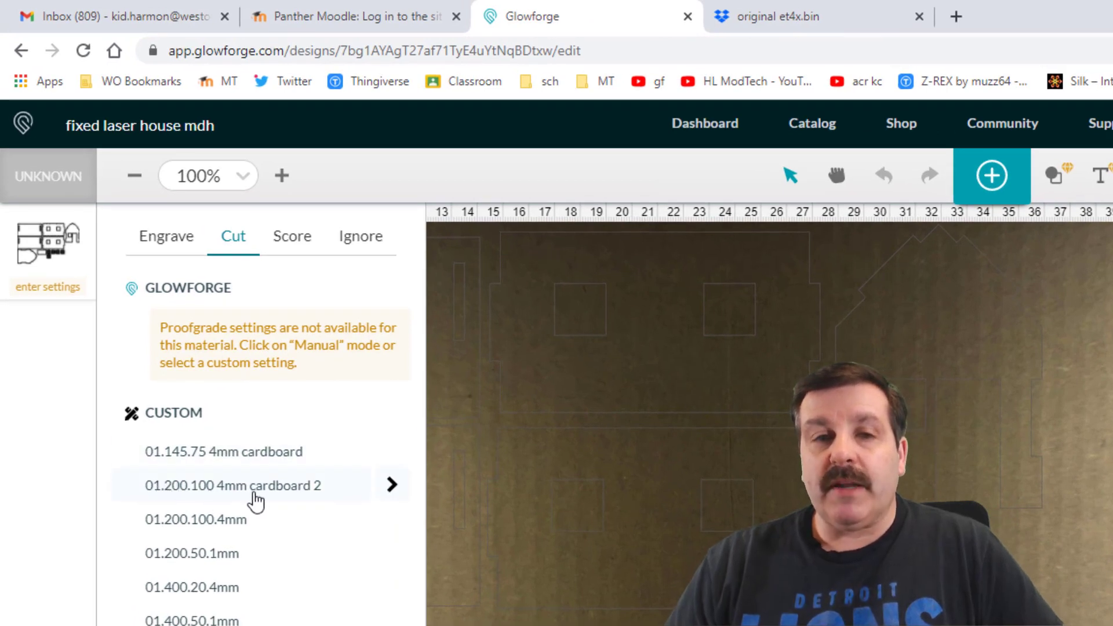
Apply the '01.200.100 4mm cardboard 2' cut setting and reposition the house pieces on the bed
left_click(306, 494)
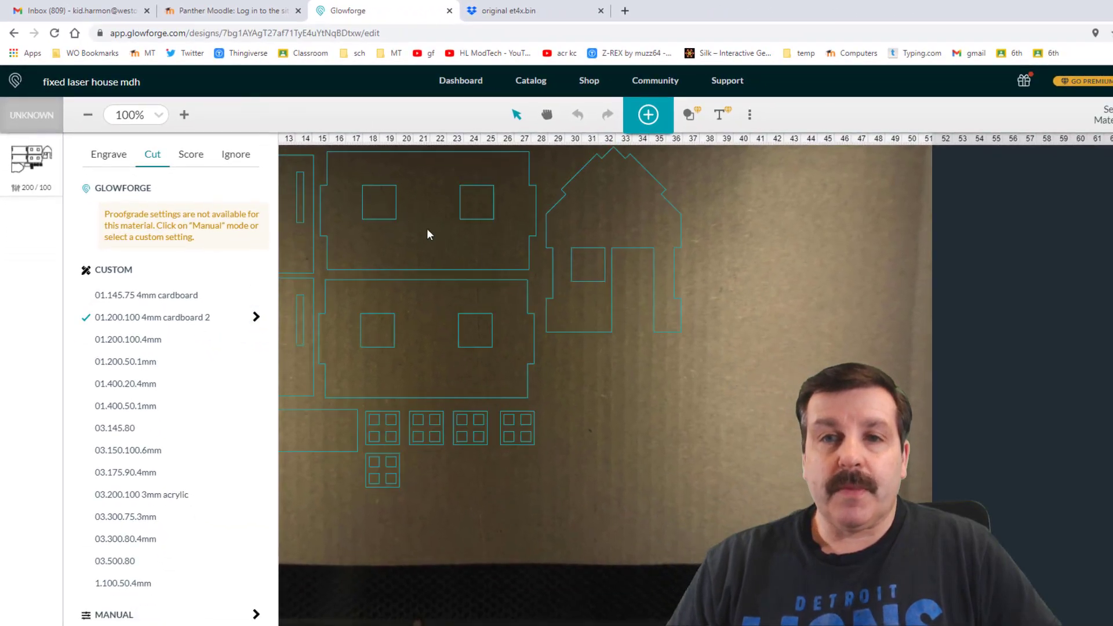
left_click(793, 319)
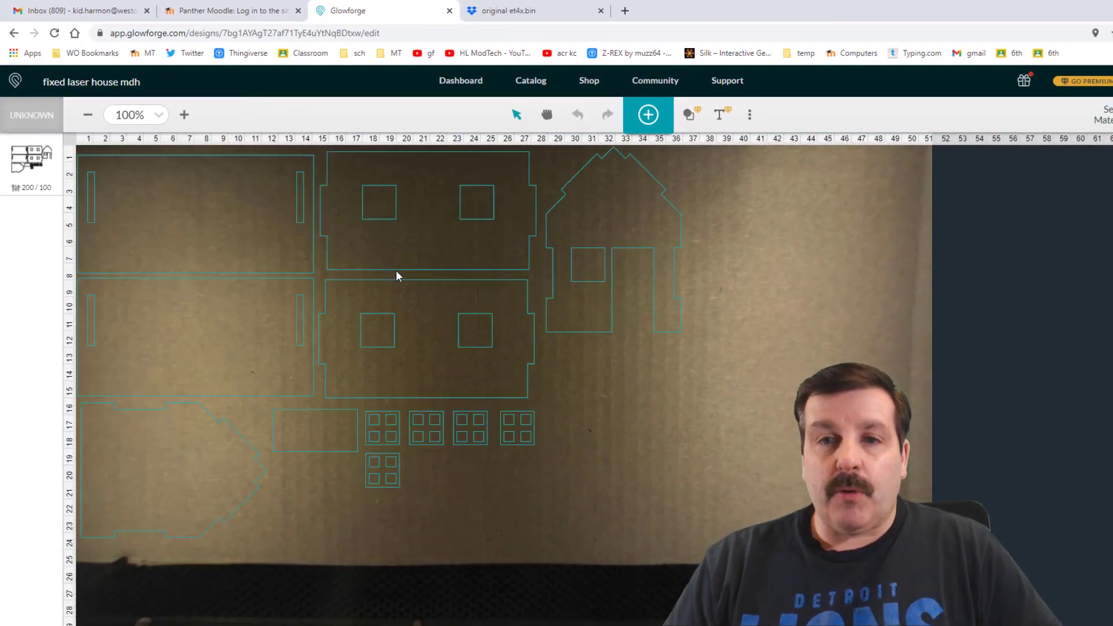
left_click_drag(396, 272, 422, 287)
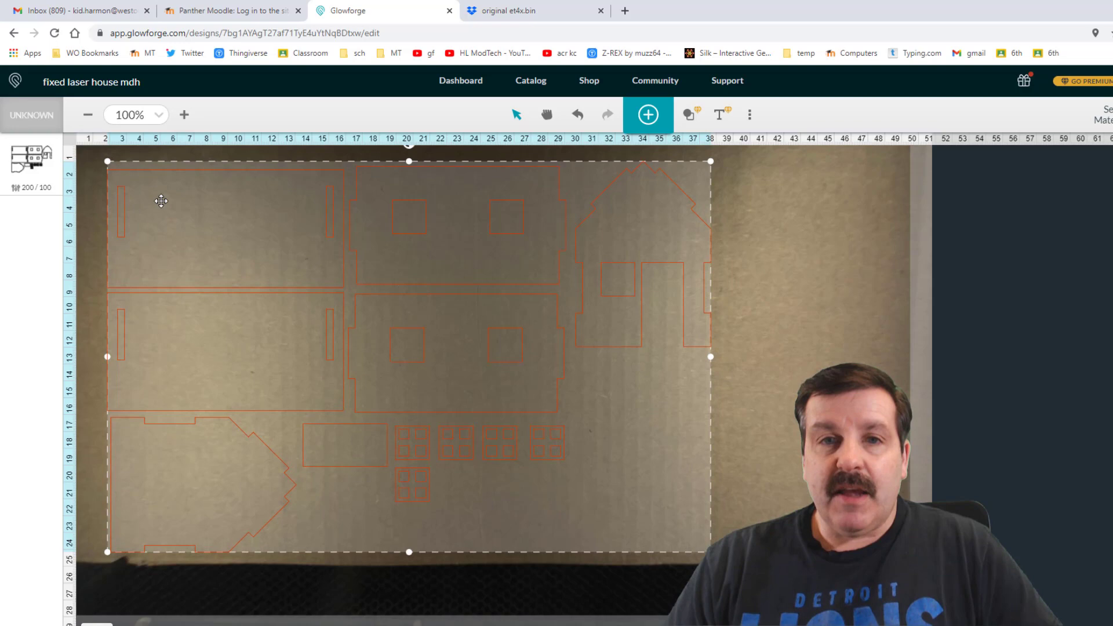
left_click_drag(232, 465, 213, 467)
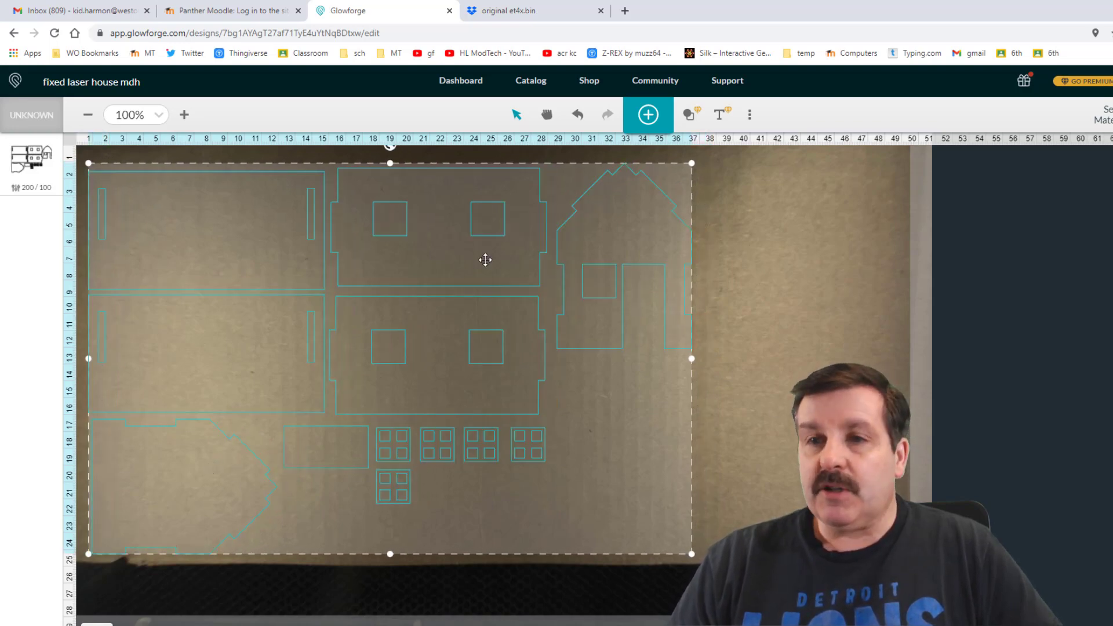
left_click(804, 332)
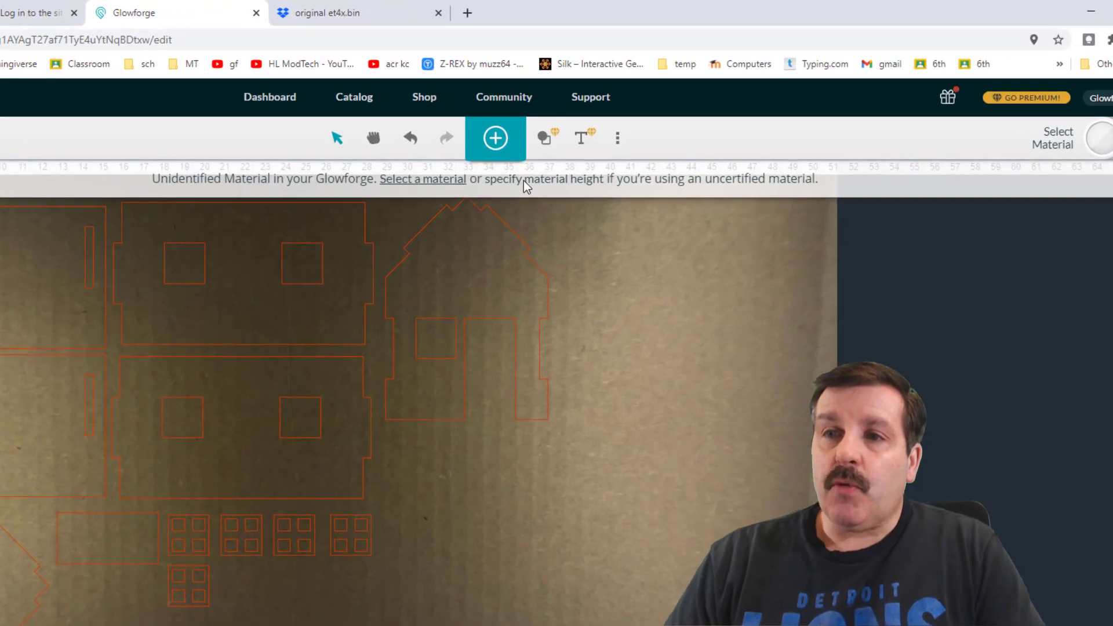
Set the material to Uncertified with a 4 mm thickness
left_click(559, 173)
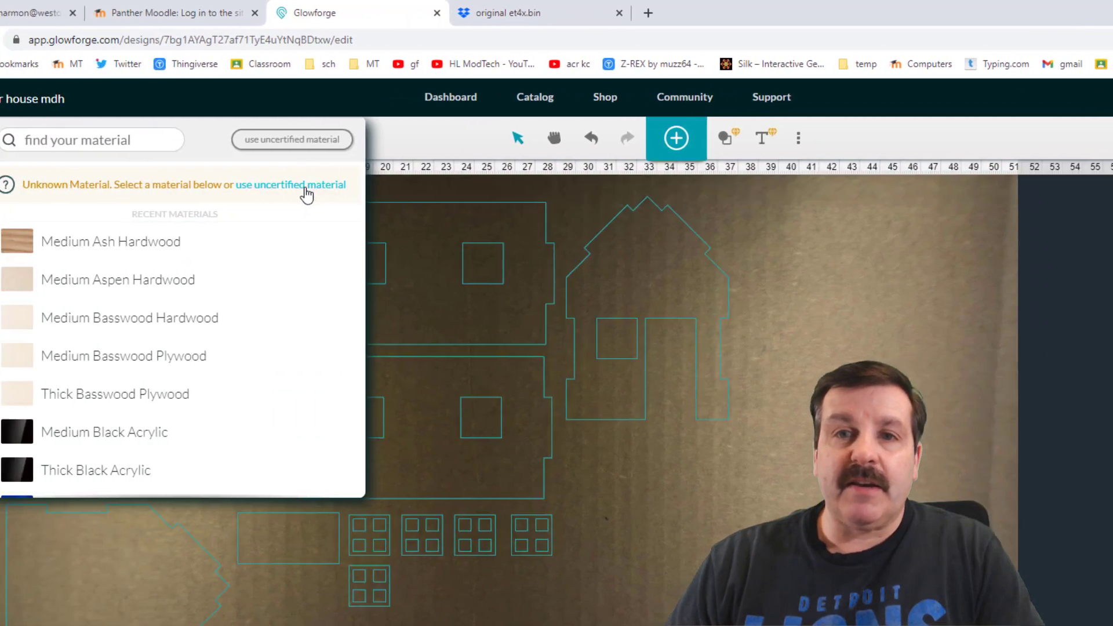
left_click(305, 185)
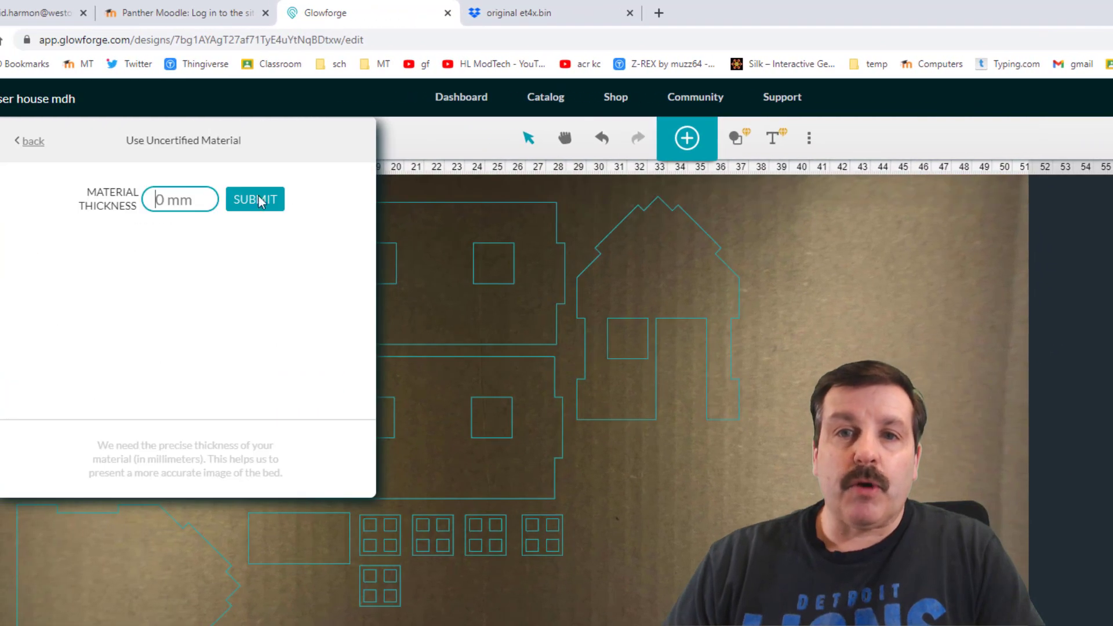
left_click(176, 206)
type("4")
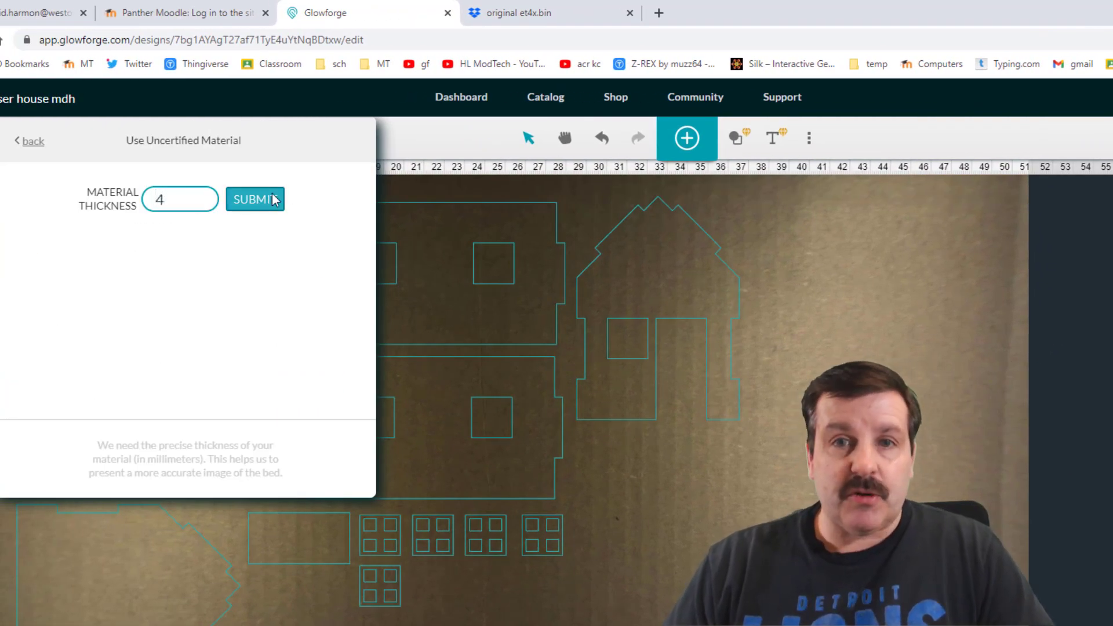
left_click(275, 200)
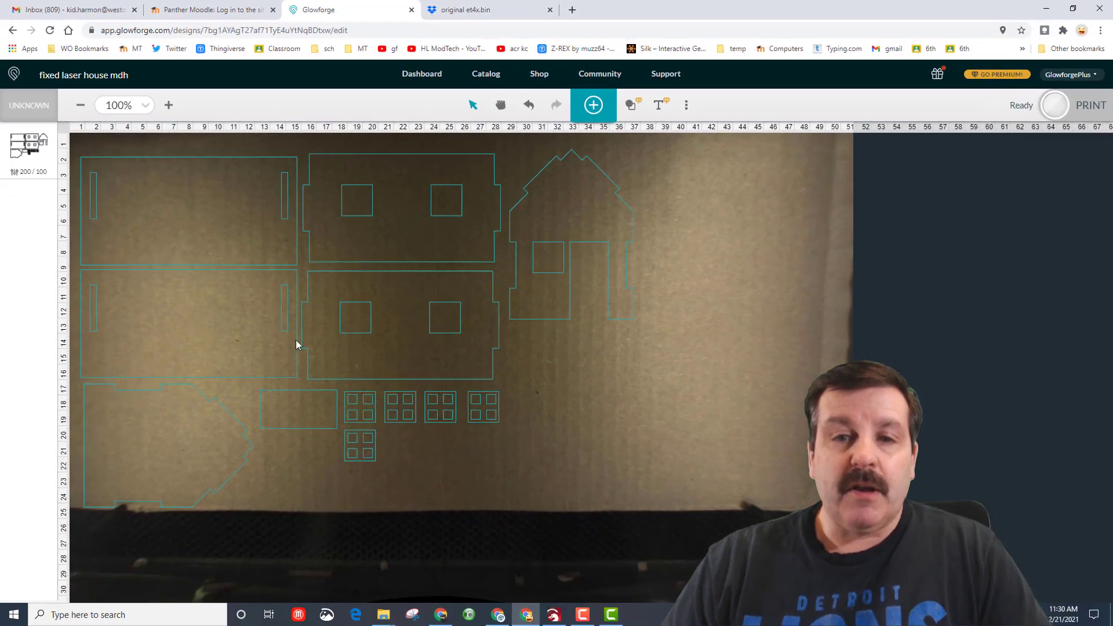
Nudge the design slightly up and left, frame the bed view, and start the print
left_click_drag(297, 335, 295, 332)
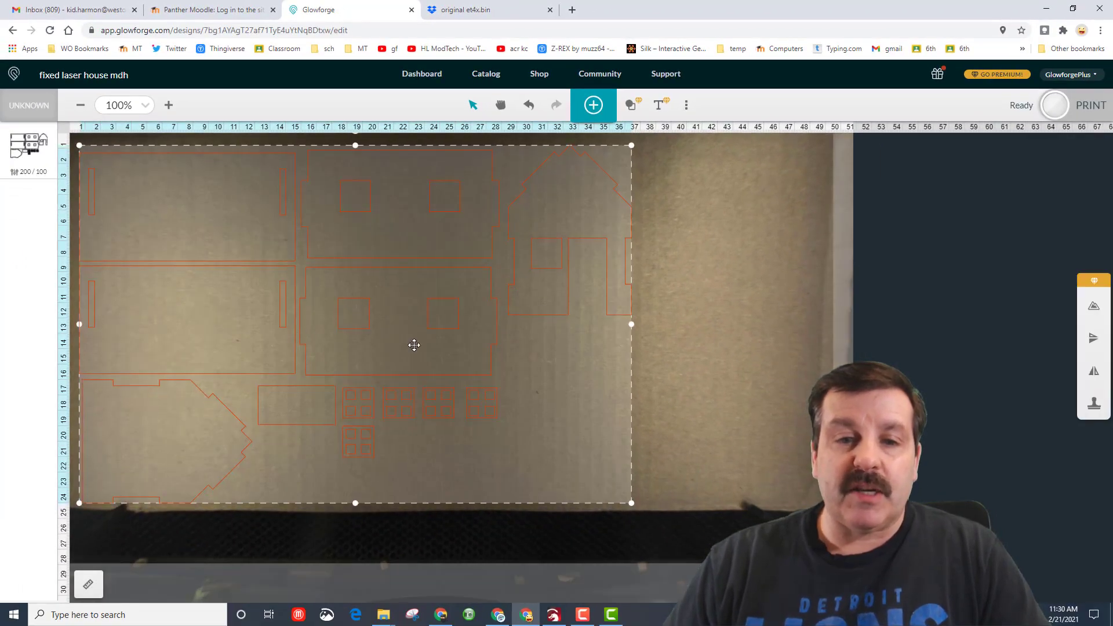
left_click(657, 332)
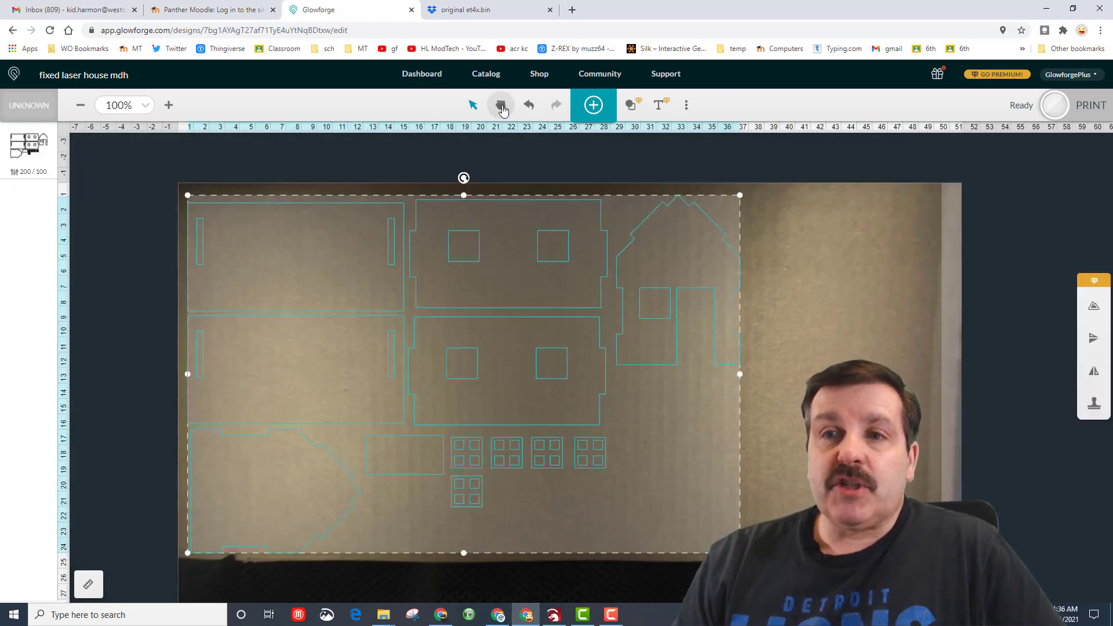
left_click(501, 105)
left_click_drag(801, 435, 774, 431)
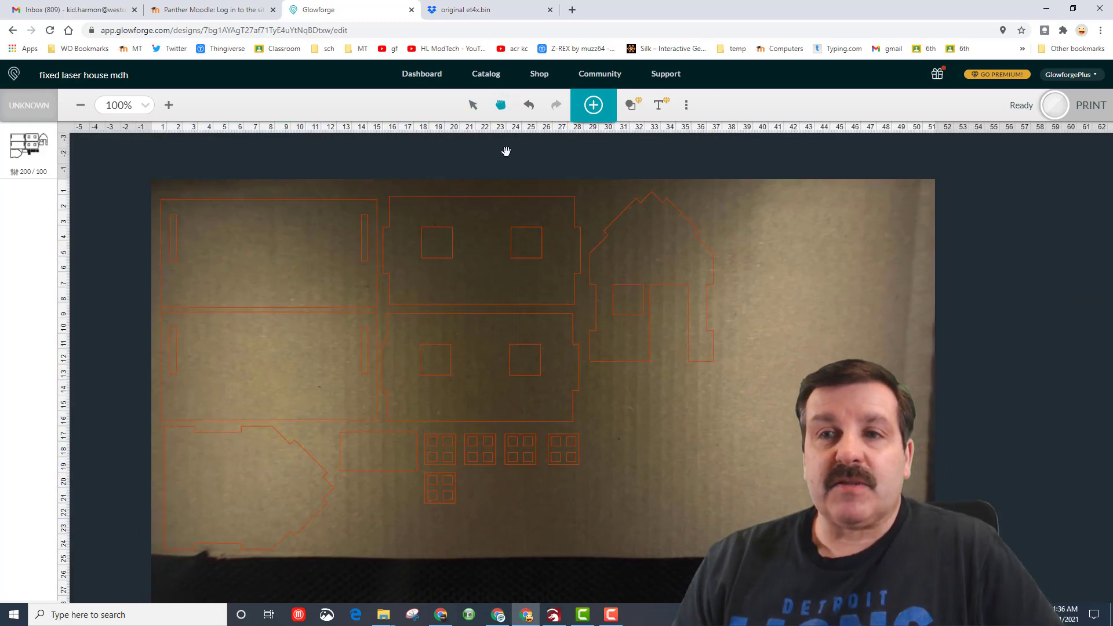
left_click(473, 120)
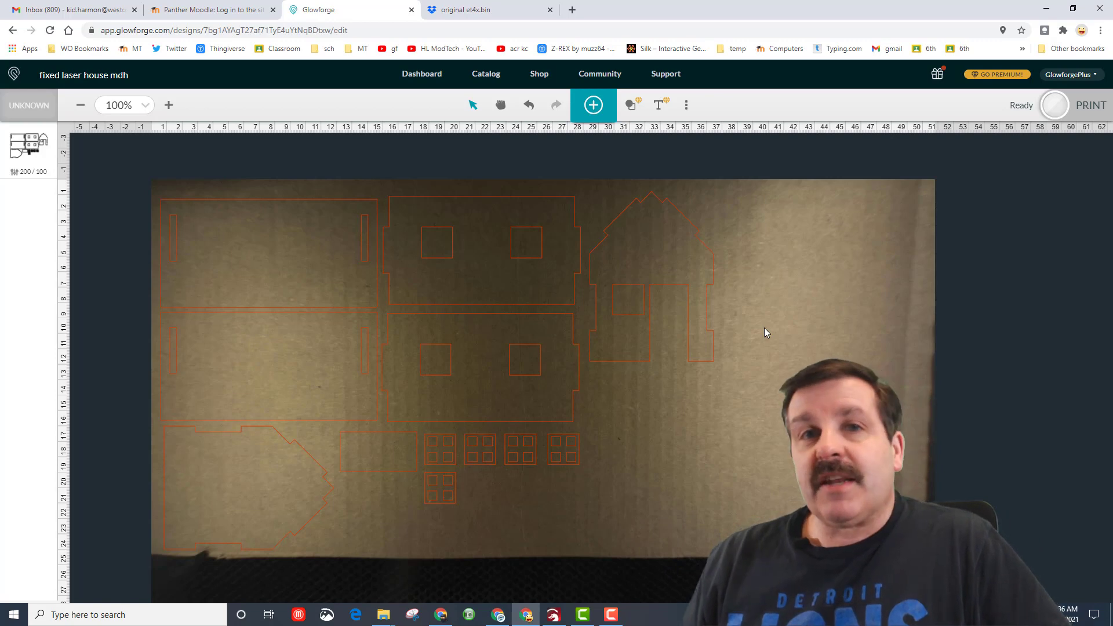
left_click(1055, 106)
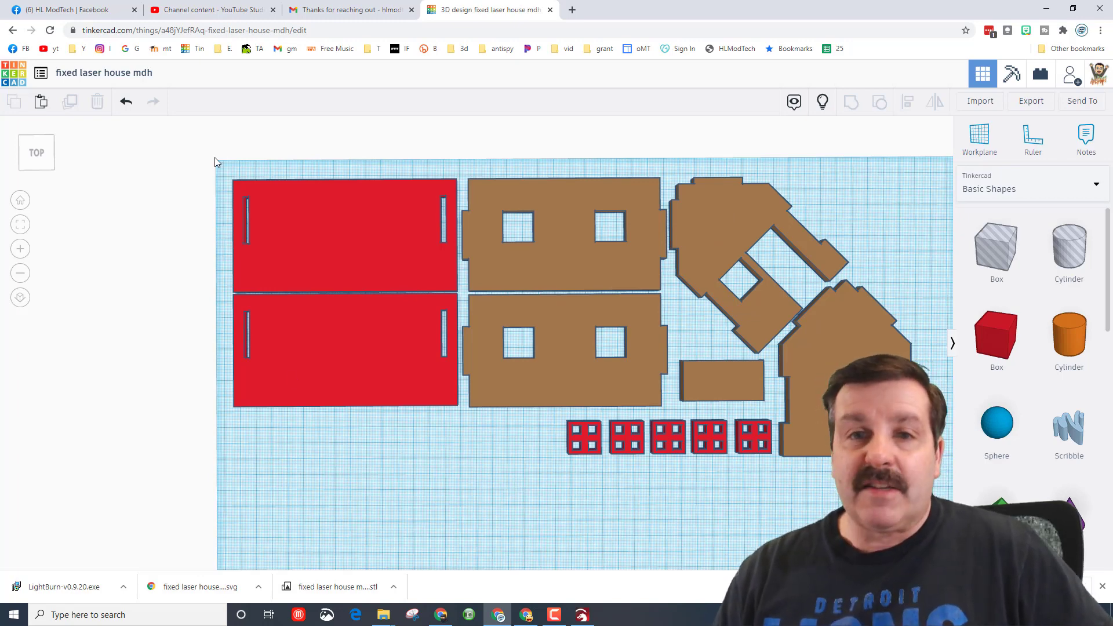
Select all 12 house shapes and export them as an SVG
left_click_drag(214, 157, 651, 531)
left_click_drag(757, 546, 808, 487)
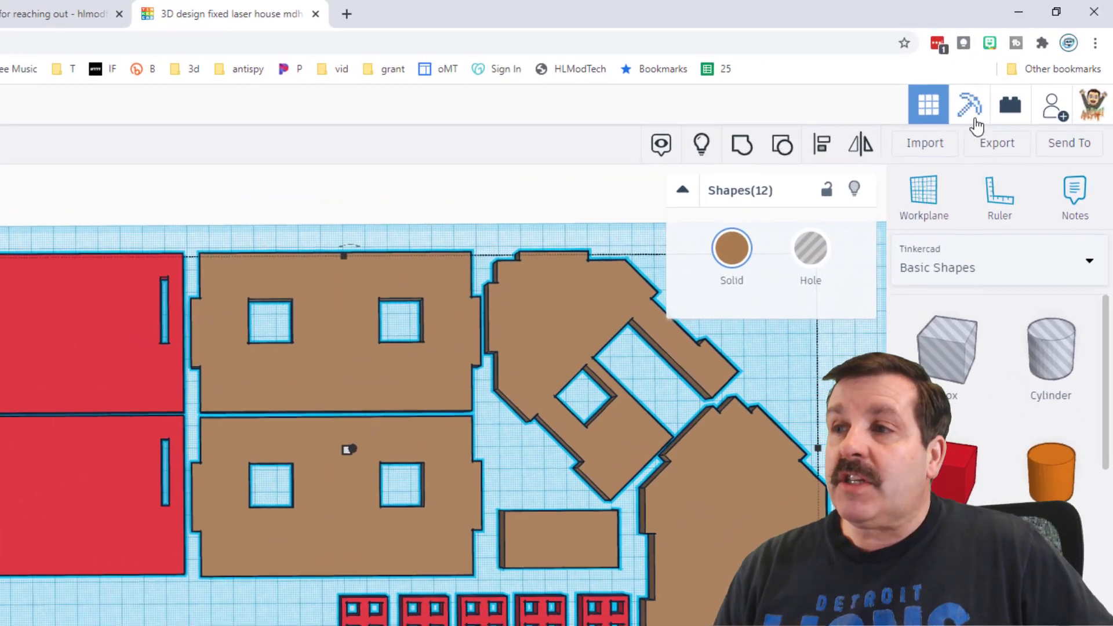
left_click(1023, 104)
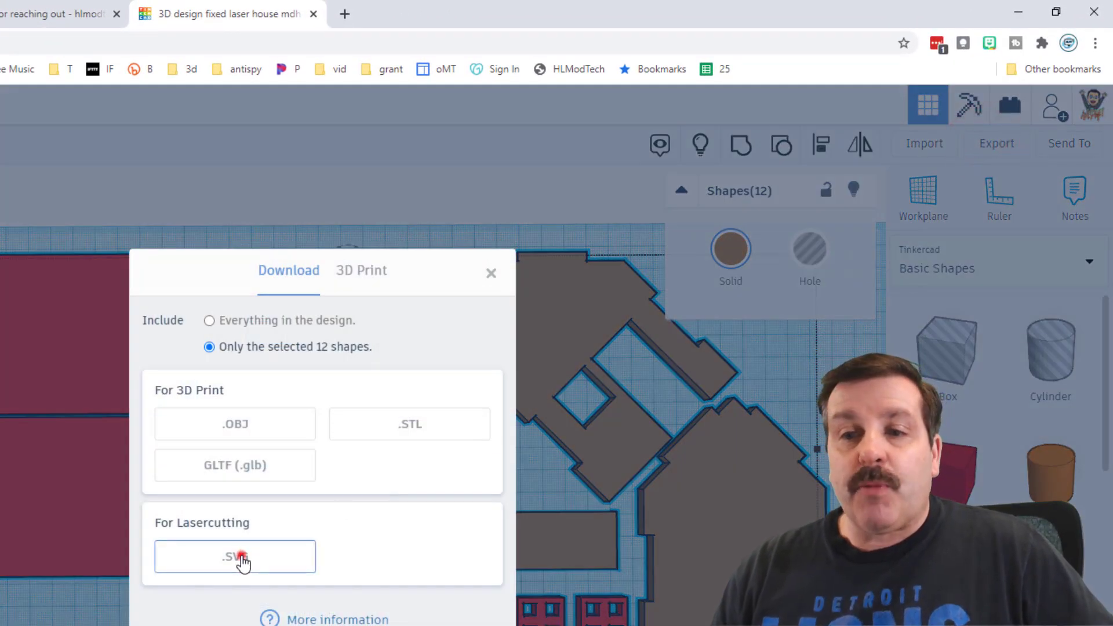
left_click(242, 558)
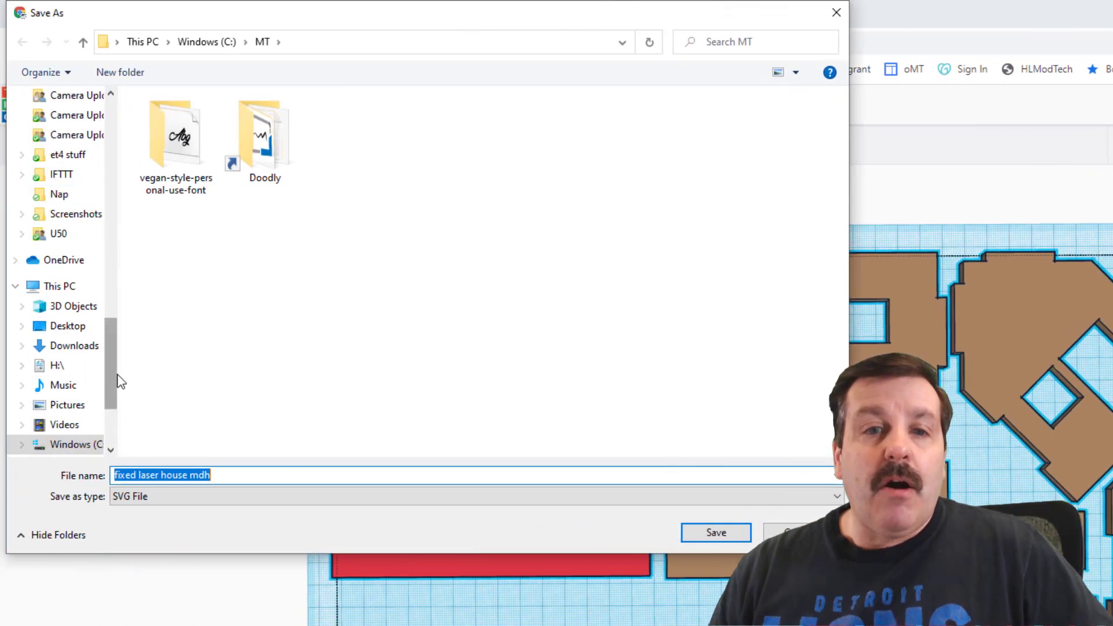
Save the SVG in the stl folder as 'fixed laser house mdh2'
left_click_drag(115, 371, 99, 158)
left_click(53, 187)
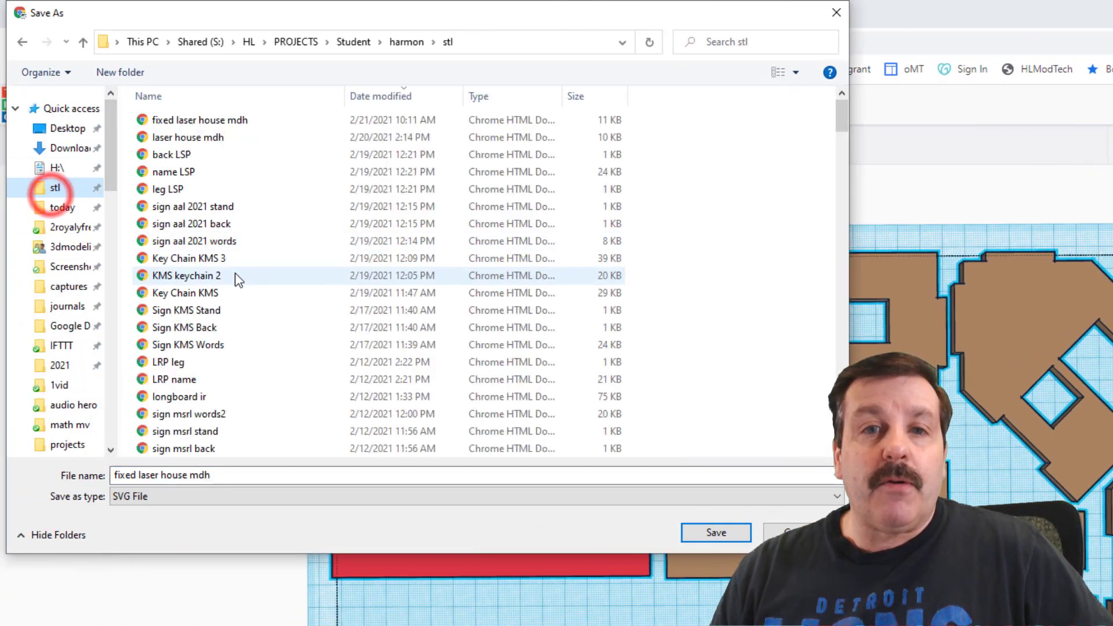
left_click(203, 474)
double_click(203, 474)
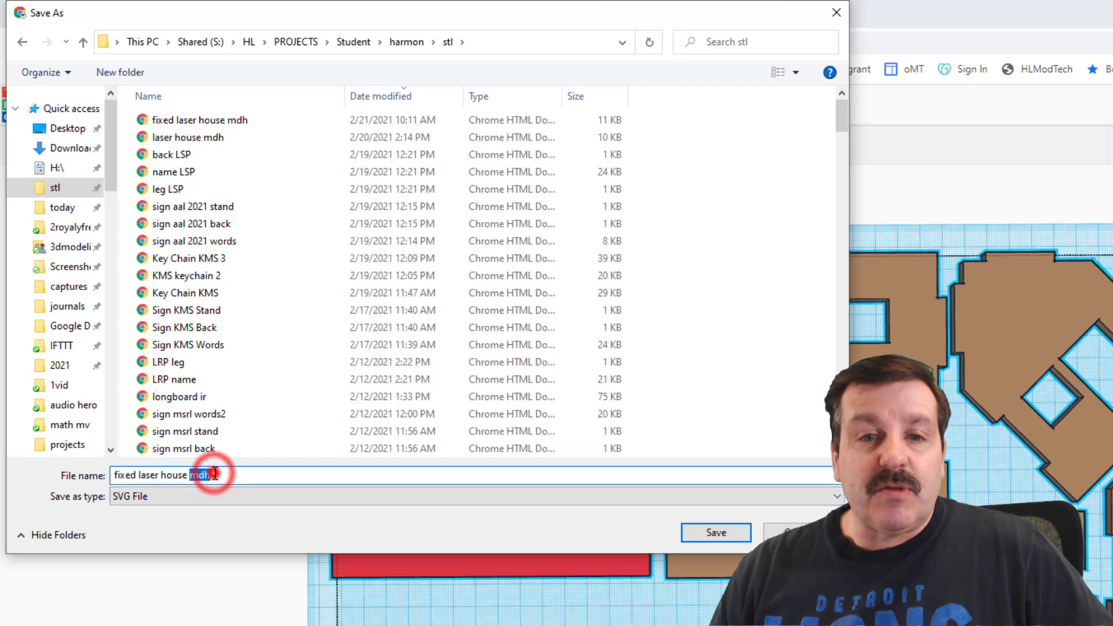
left_click(214, 475)
type("2")
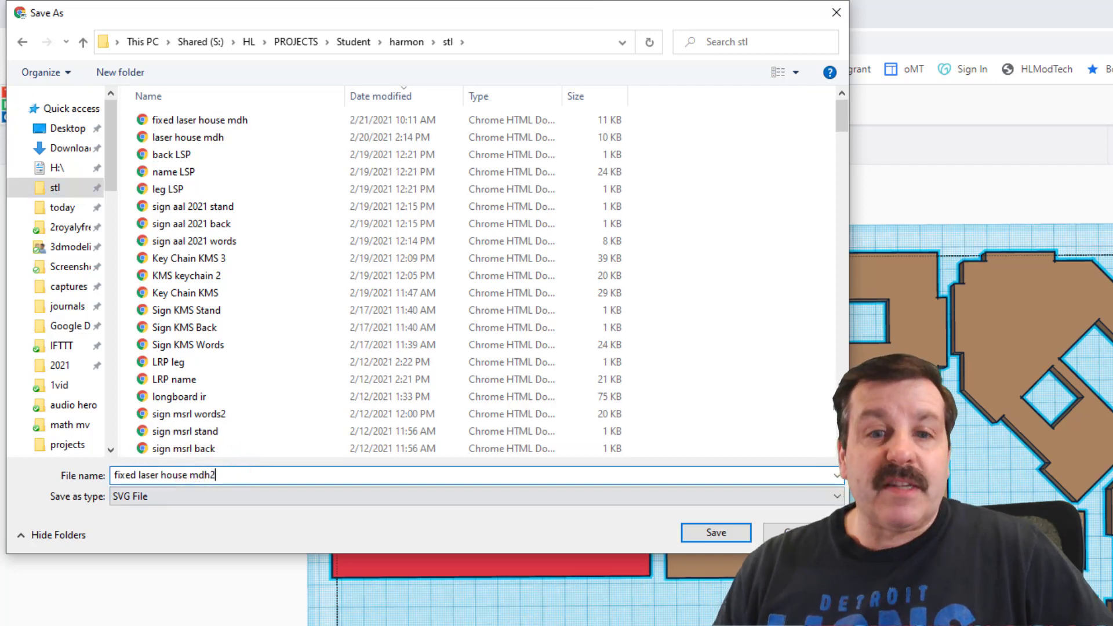
left_click(728, 532)
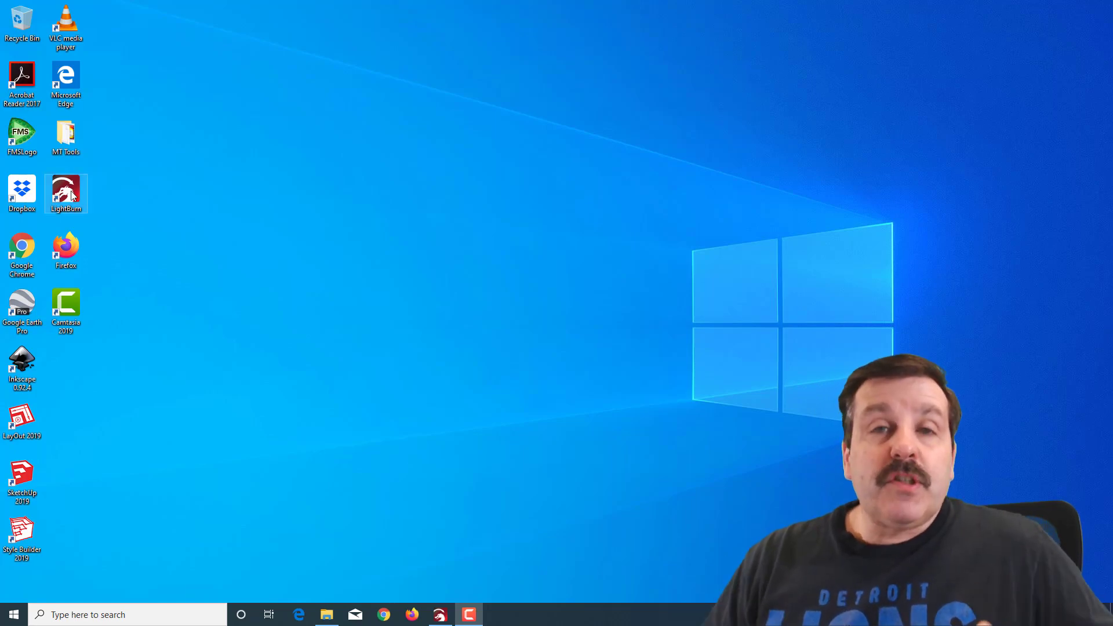
Launch LightBurn and bring up its Import a file window
double_click(71, 195)
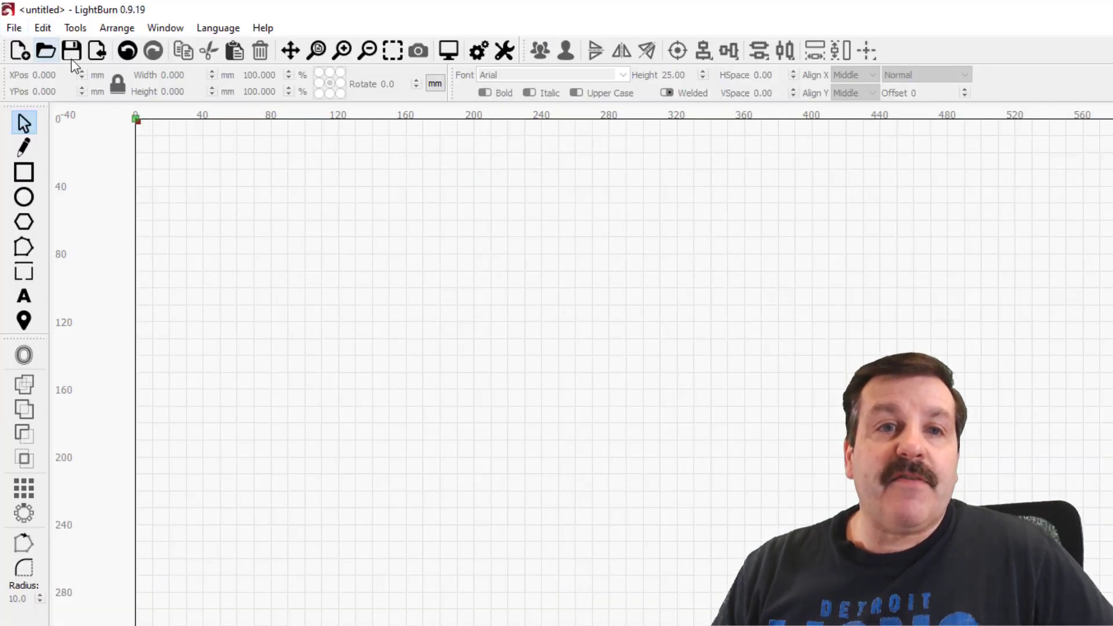
left_click(96, 51)
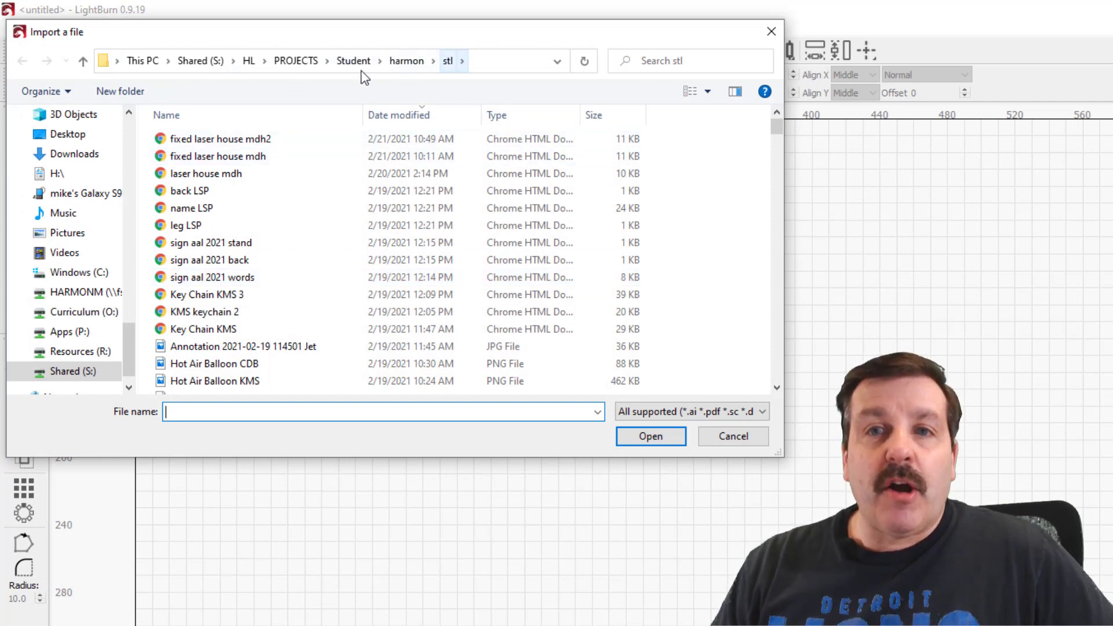
Import the fixed laser house mdh2 file, then select all its pieces and shift them up-left
left_click(223, 140)
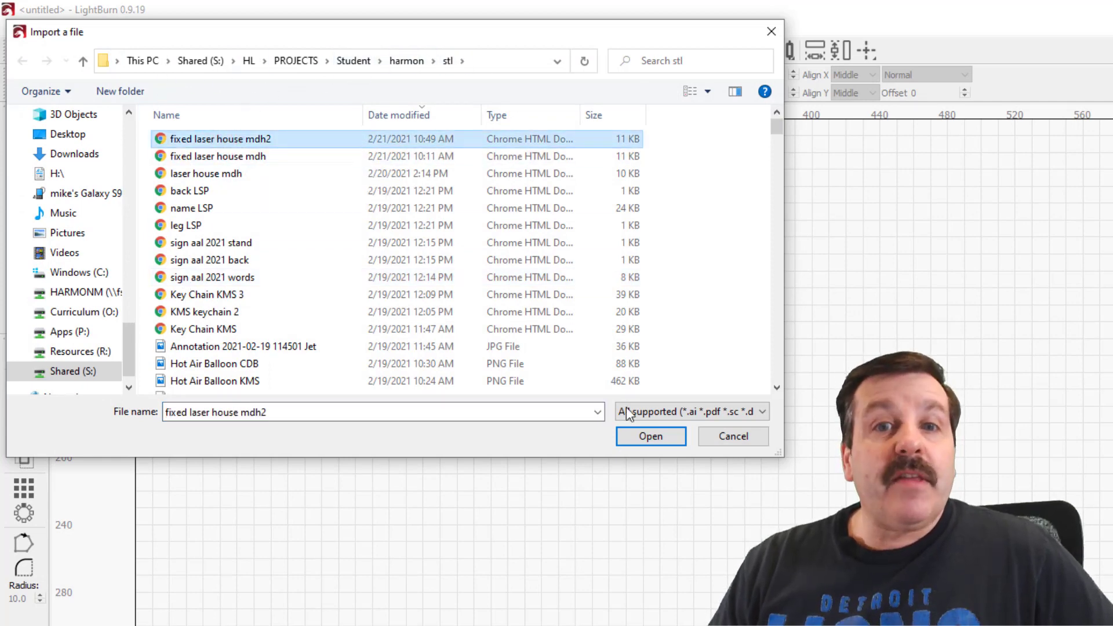
left_click(642, 435)
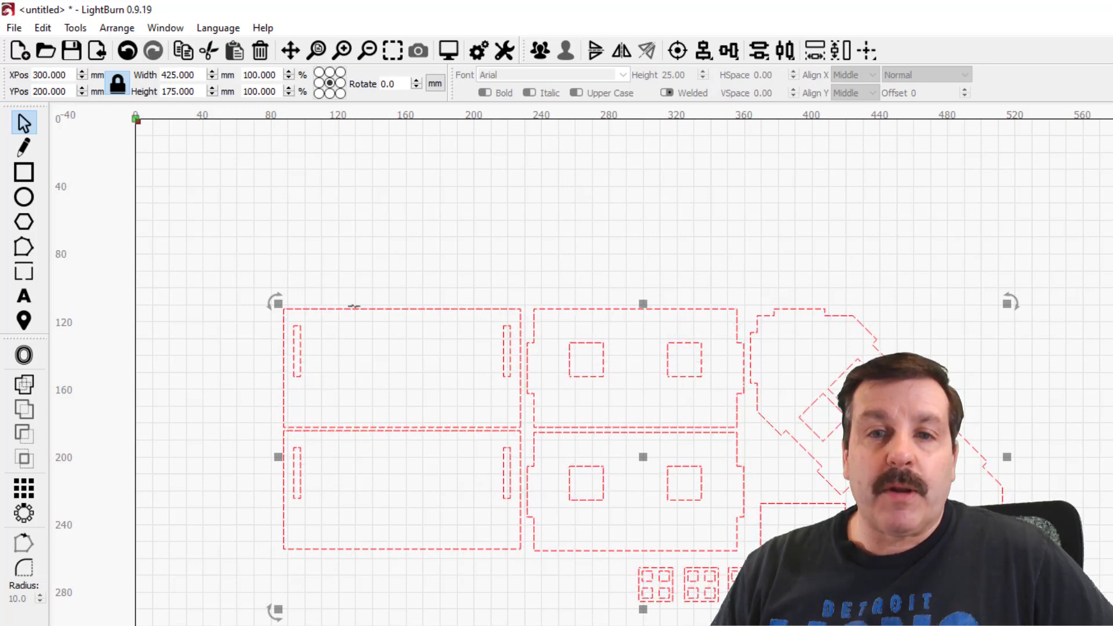
left_click(209, 245)
mouse_move(168, 226)
left_mouse_down()
mouse_move(667, 529)
mouse_move(1031, 580)
mouse_move(1081, 624)
left_mouse_up()
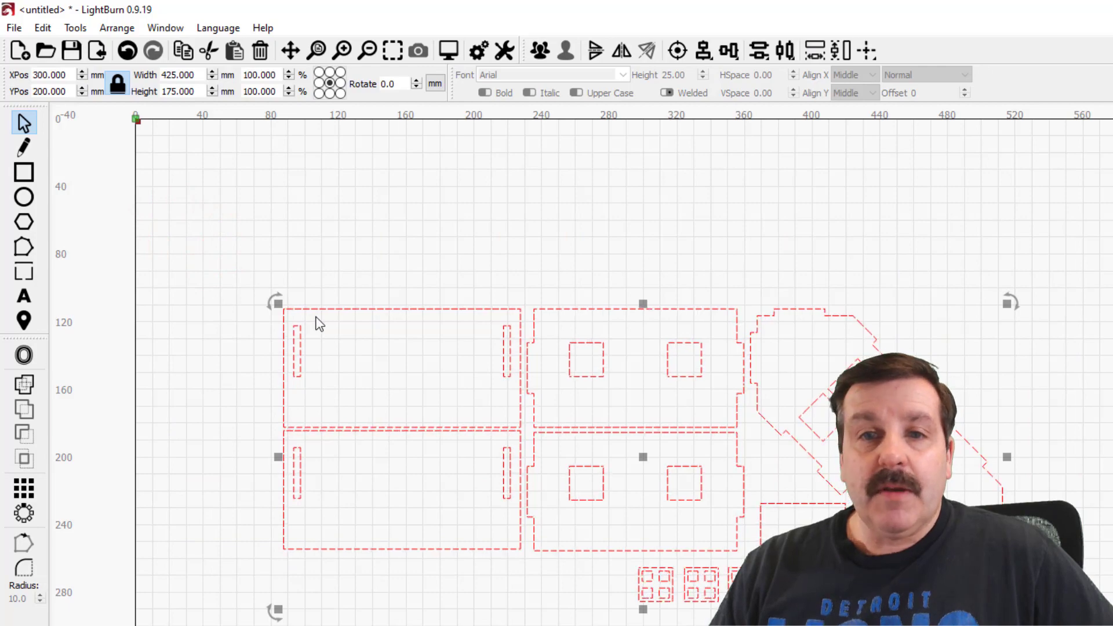
left_click_drag(320, 311, 242, 170)
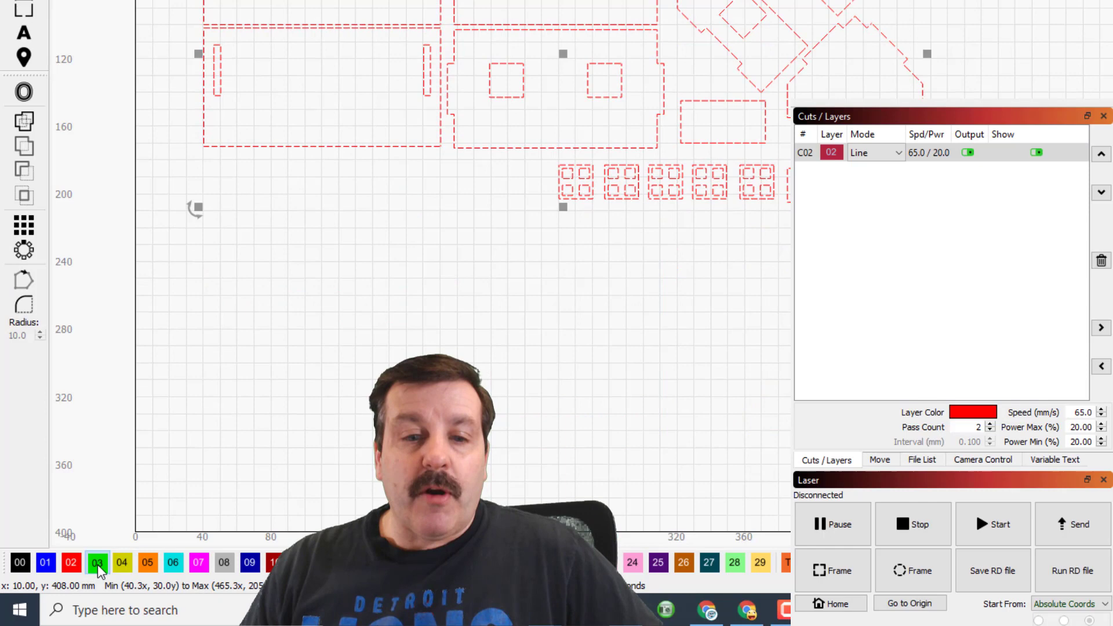
Assign the selected house pieces to the green 03 layer
left_click(97, 564)
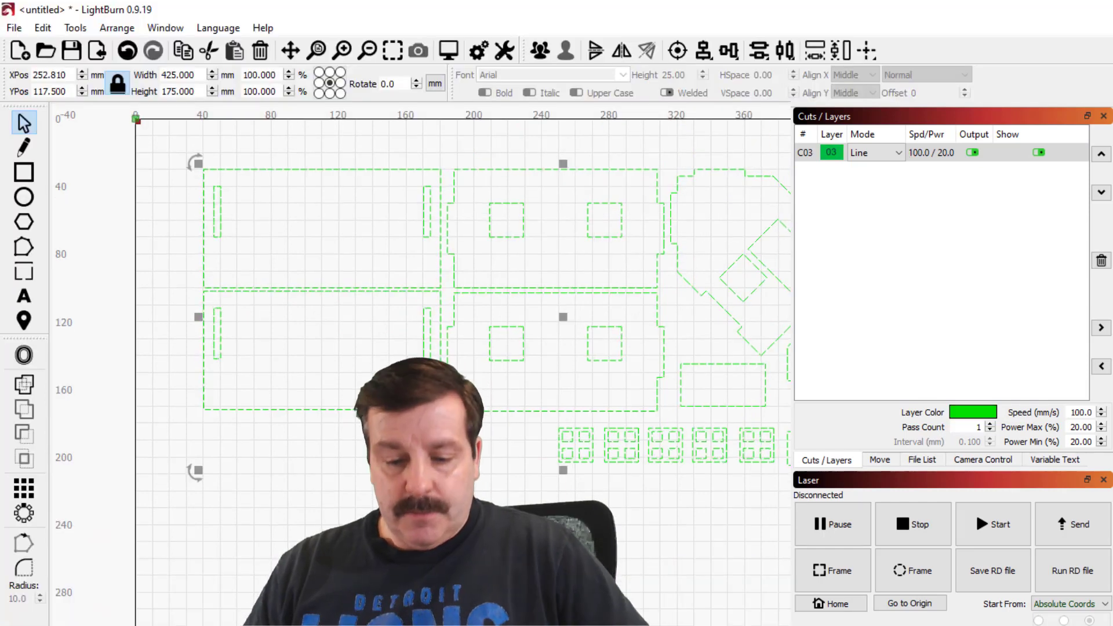